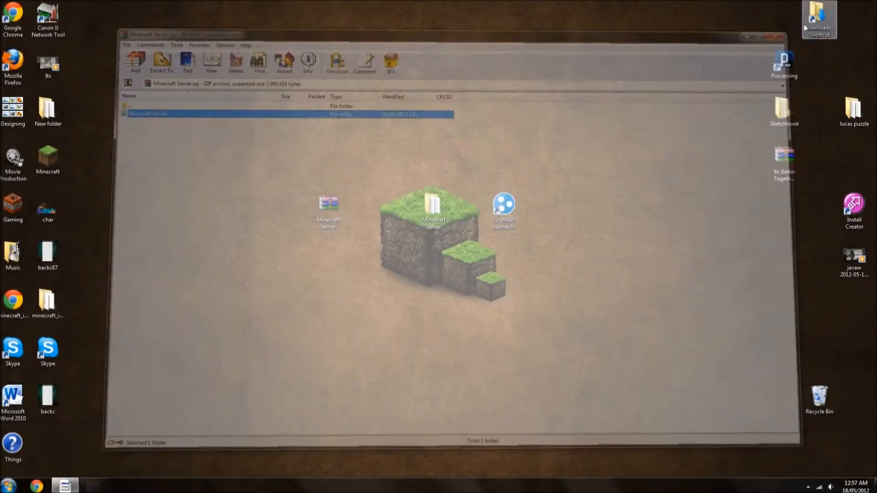
double_click(398, 114)
drag(301, 31, 313, 61)
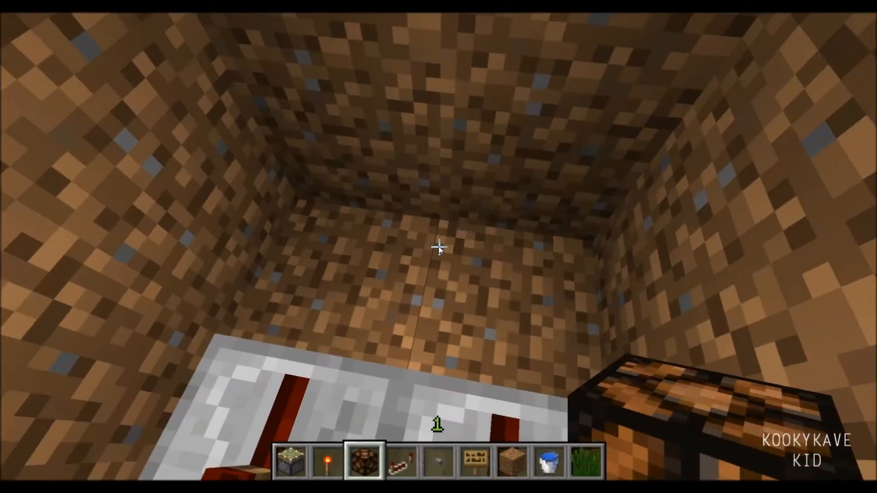
key(e)
key(e)
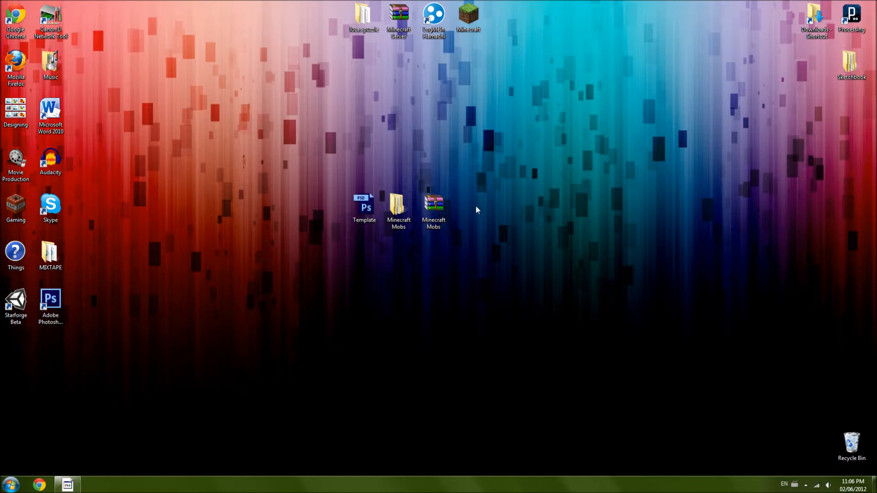
- Open the Minecraft Mobs archive on the desktop to view its contents, and close it
double_click(437, 208)
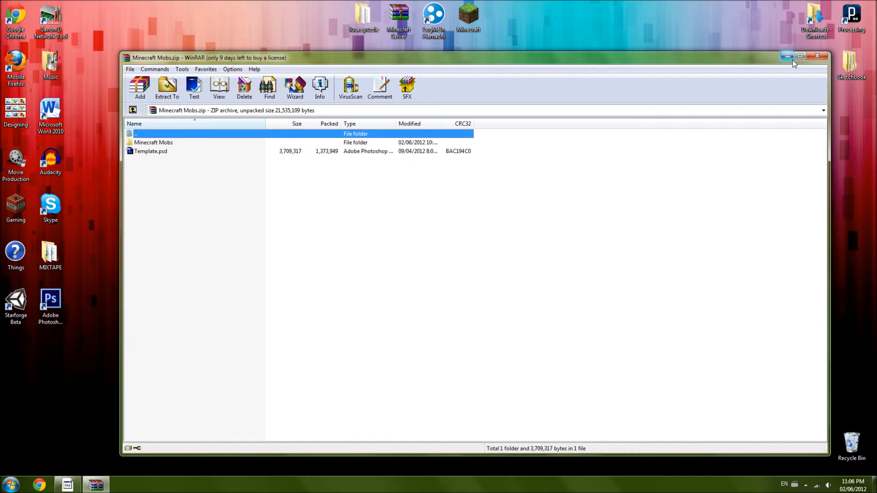
click(817, 58)
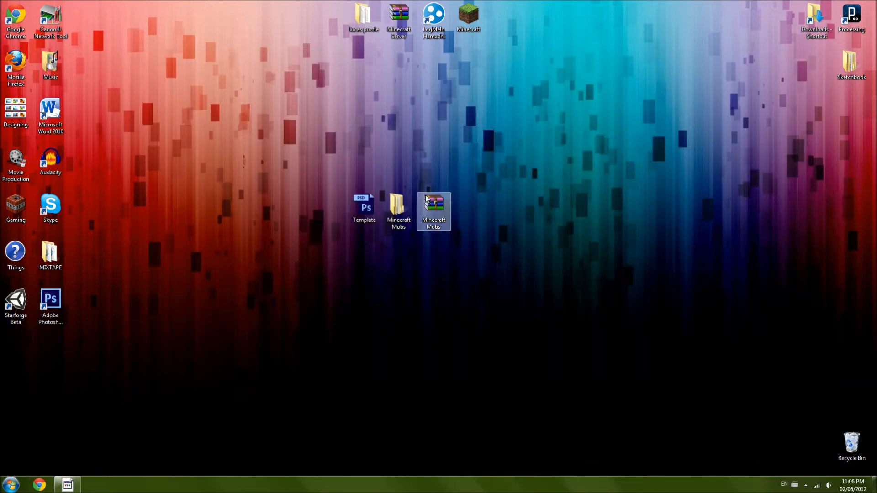
click(477, 213)
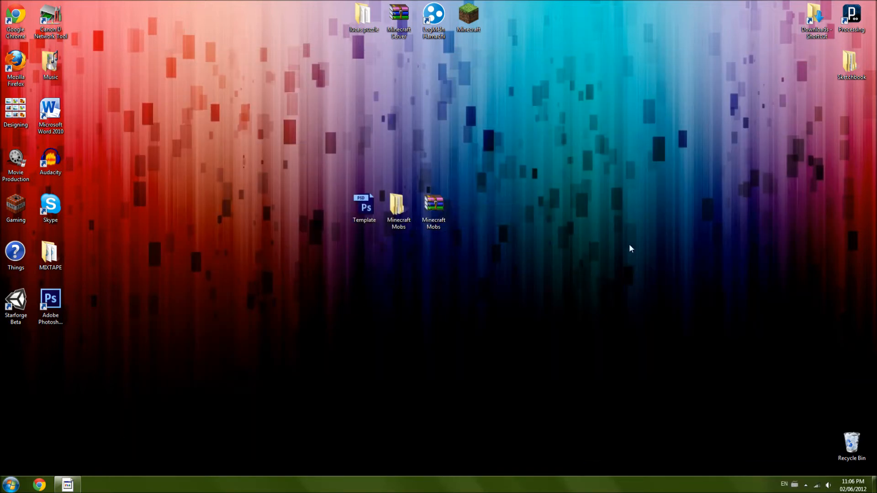
- Open the Minecraft Mobs archive with Windows Explorer, inspect the Minecraft Mobs folder and Template file inside, and close the window
right_click(435, 211)
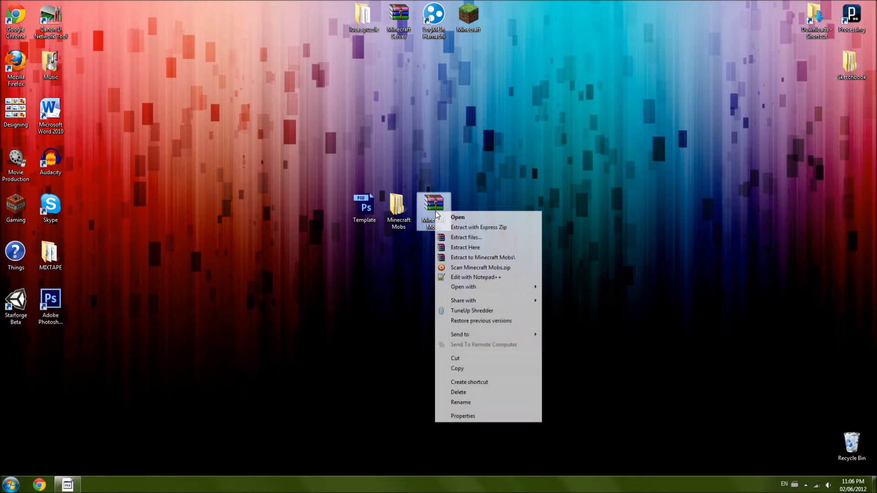
mouse_move(516, 289)
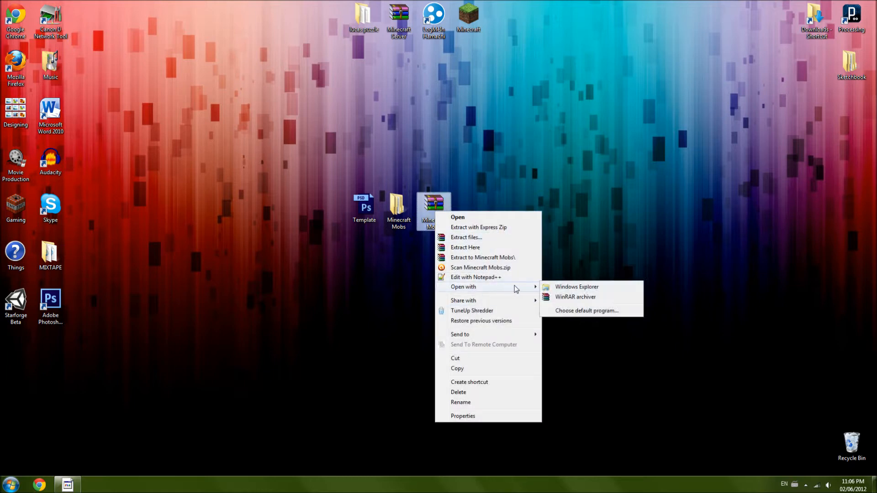
click(558, 287)
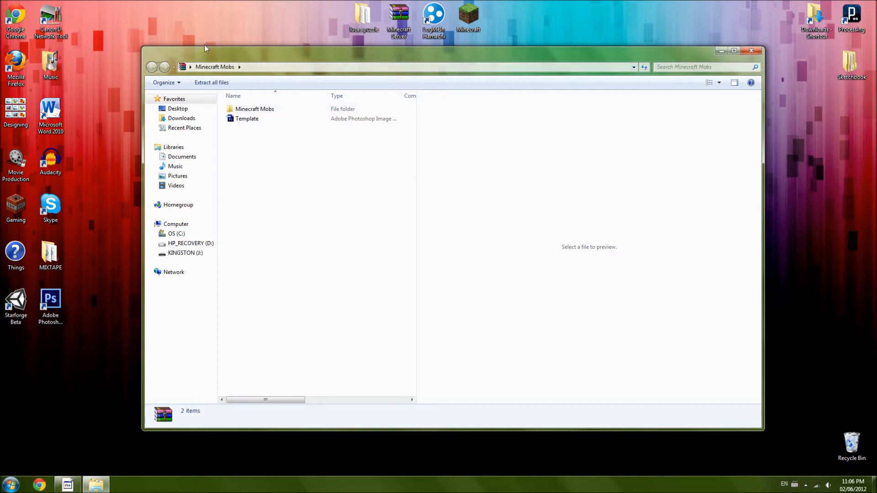
drag(206, 51, 406, 58)
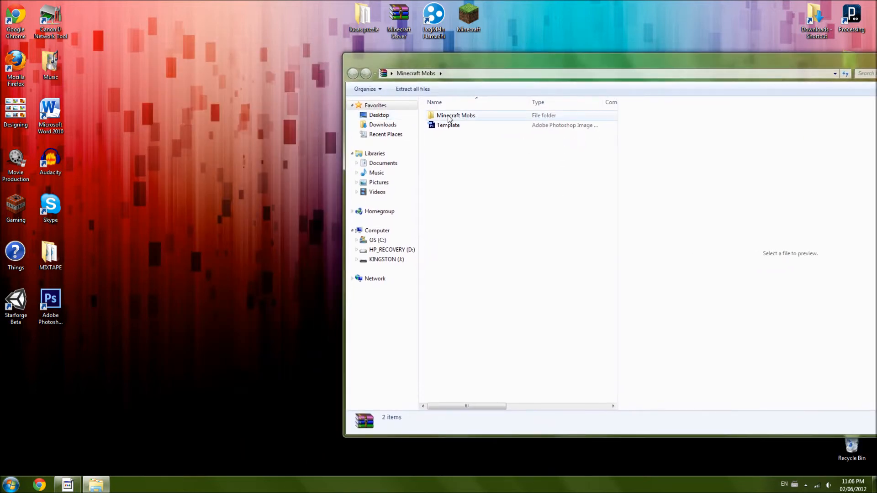
mouse_move(452, 117)
mouse_down()
mouse_move(201, 208)
mouse_move(462, 120)
mouse_move(459, 130)
mouse_move(180, 229)
mouse_move(456, 121)
mouse_up()
drag(721, 74, 433, 74)
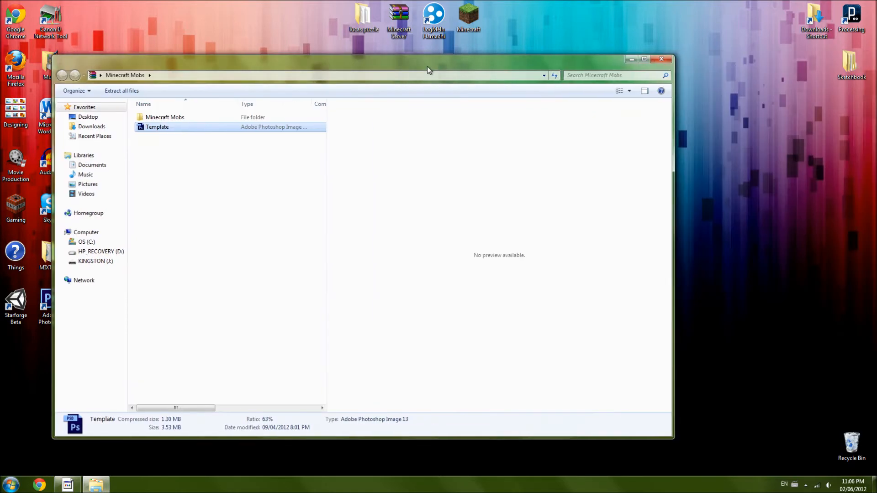
click(665, 64)
- Space out the Template file and the Minecraft Mobs folder on the desktop, away from the archive
drag(374, 208, 305, 210)
click(382, 212)
drag(382, 212, 347, 211)
click(329, 281)
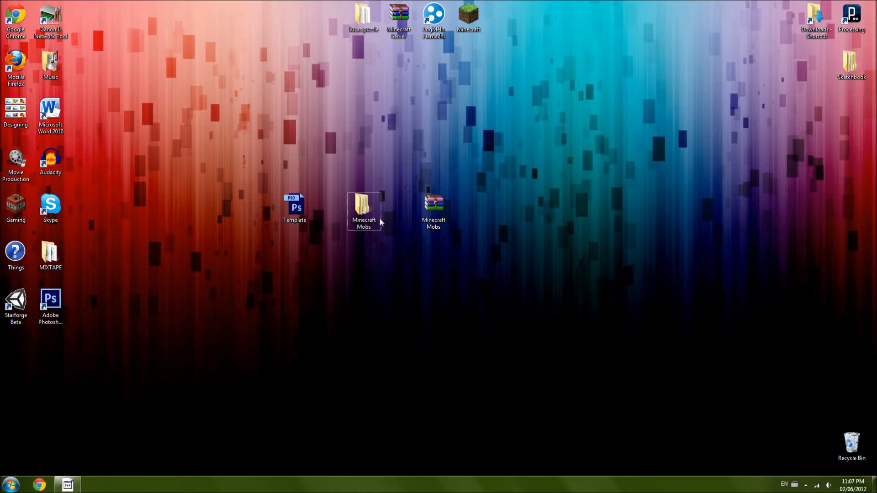
- Open the Template file from the desktop in Photoshop and continue the trial
click(304, 215)
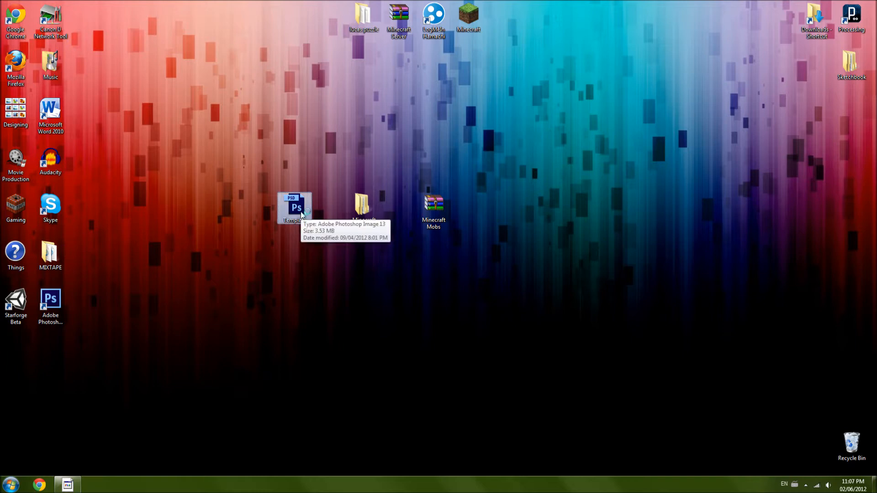
double_click(301, 212)
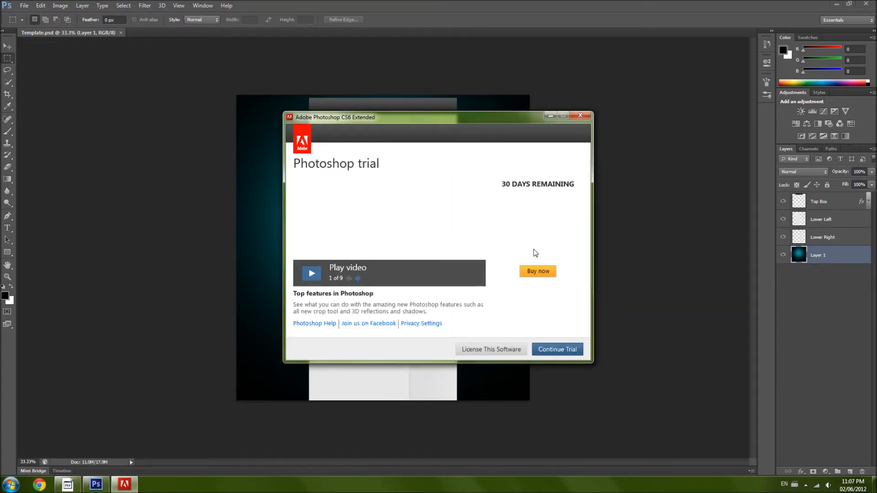
key(Return)
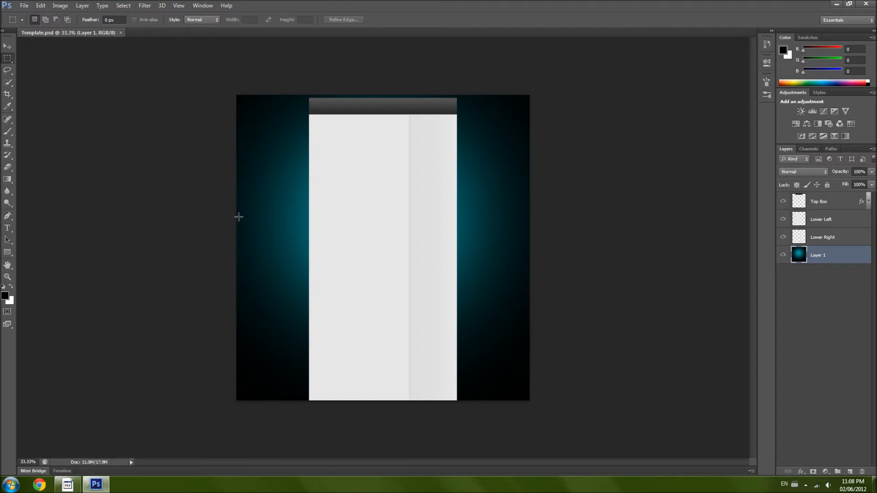
- Try rectangular marquee selections across the upper part of the template, about 67.7 cm by 32.9 cm, and deselect
drag(237, 216, 537, 75)
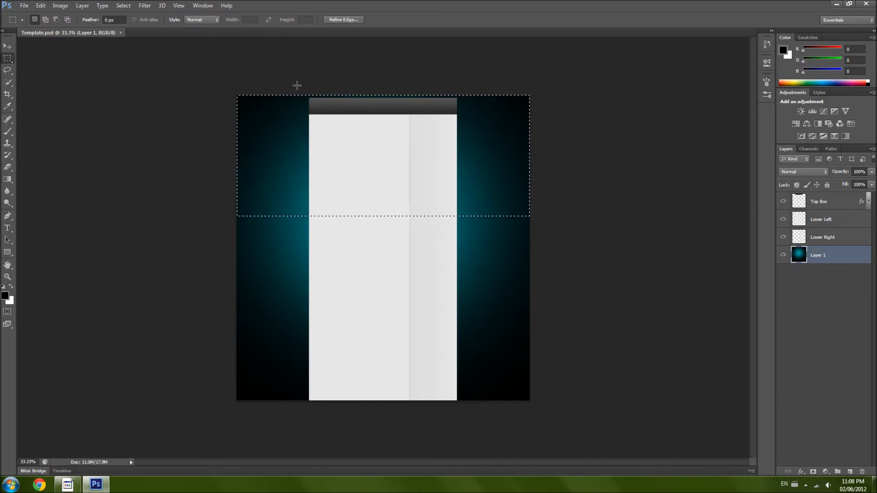
drag(215, 73, 245, 141)
click(451, 178)
drag(219, 92, 543, 237)
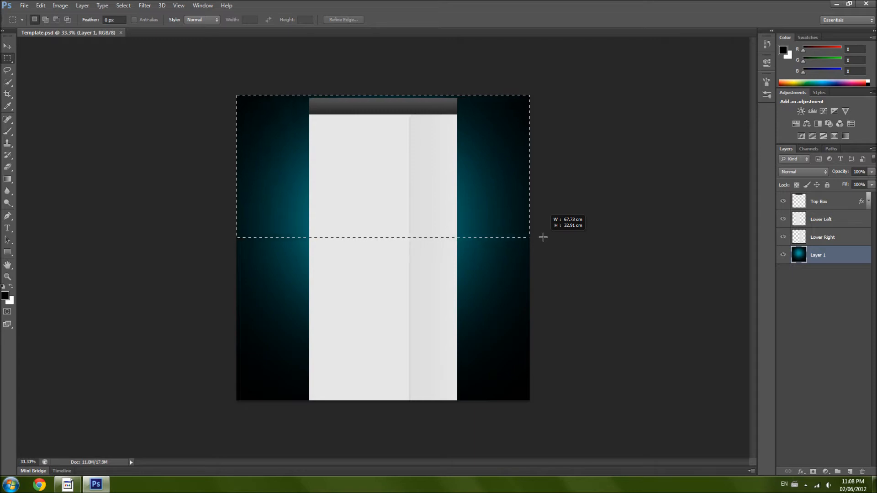
drag(543, 237, 542, 237)
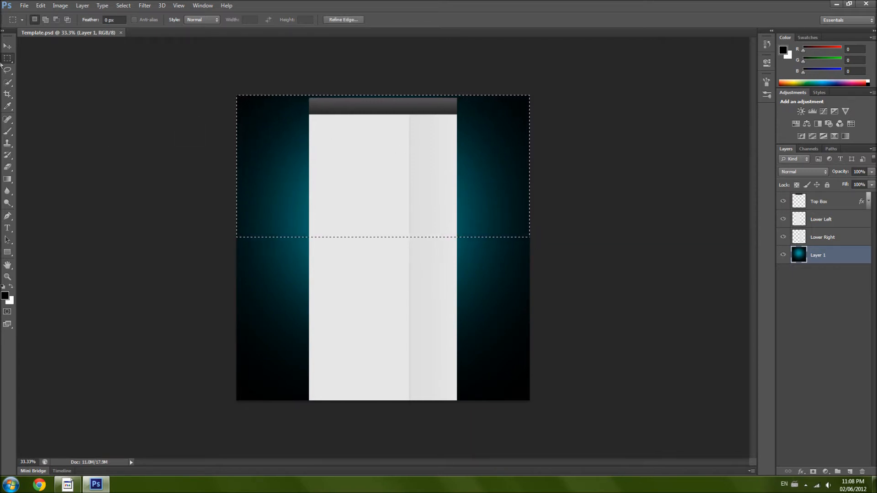
right_click(330, 171)
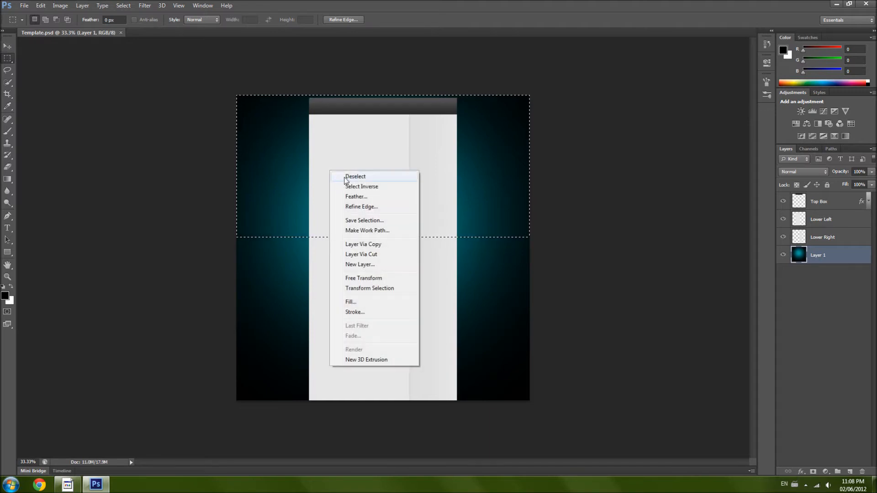
click(346, 178)
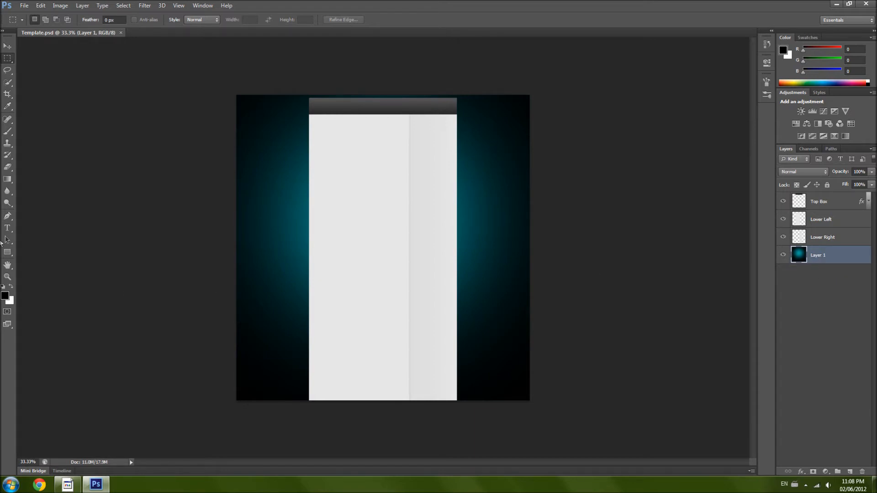
- Try diagonal black-to-white gradients on Layer 1 with the Gradient tool and undo them
click(7, 180)
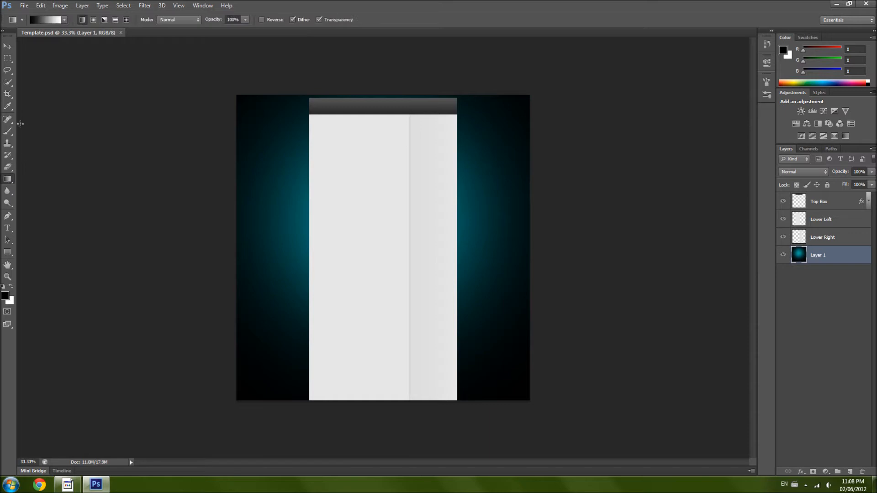
drag(257, 138, 535, 340)
drag(457, 174, 311, 292)
key(ctrl+z)
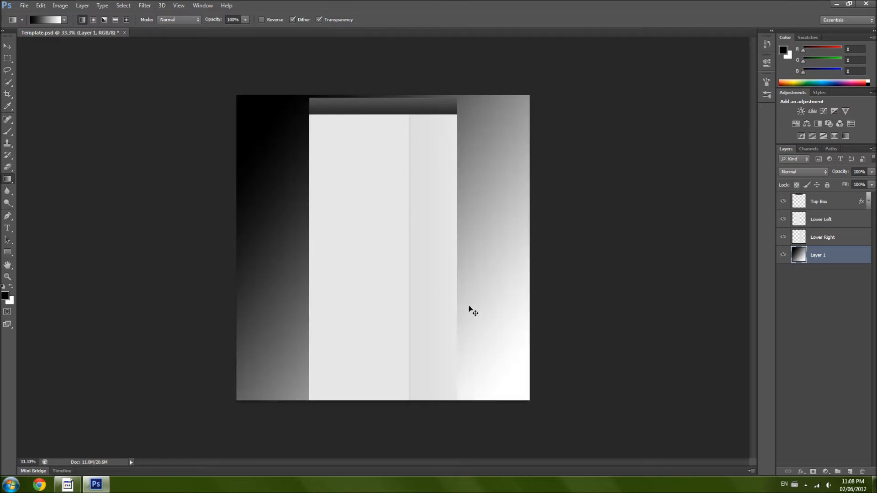
key(ctrl+alt+z)
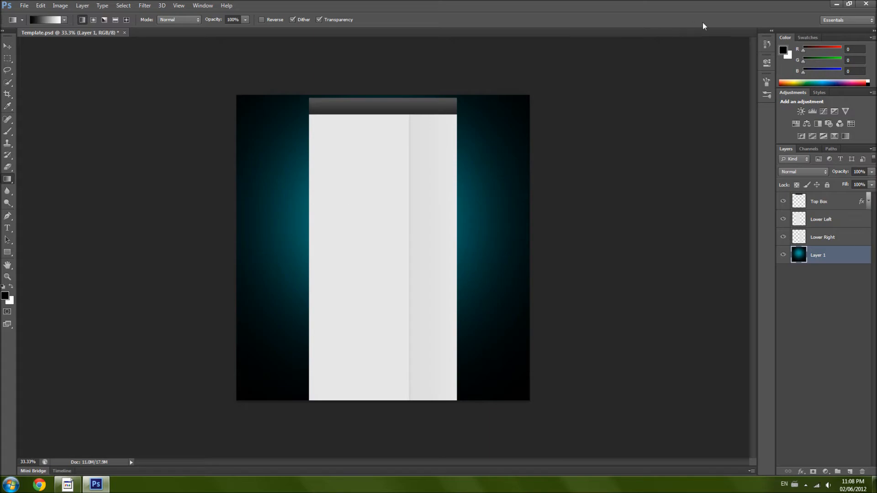
- Switch to the desktop, open the Minecraft Mobs folder and view the files in its Freindly subfolder
click(836, 4)
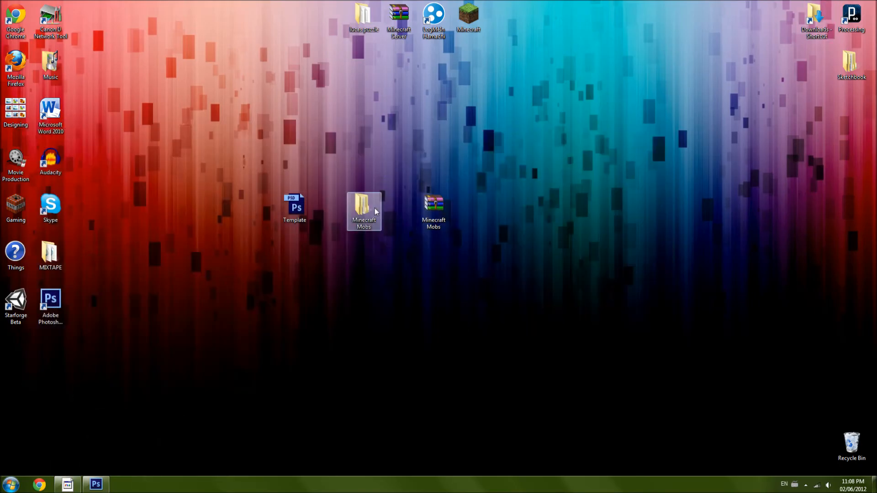
double_click(375, 209)
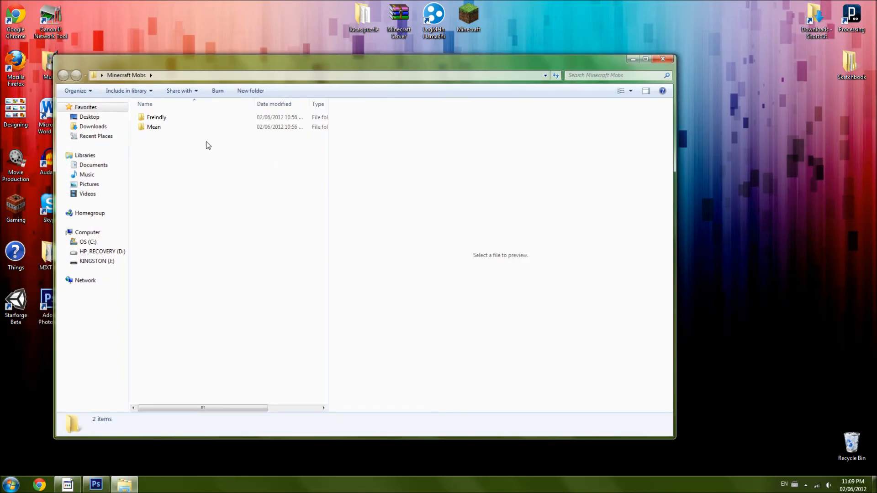
double_click(178, 120)
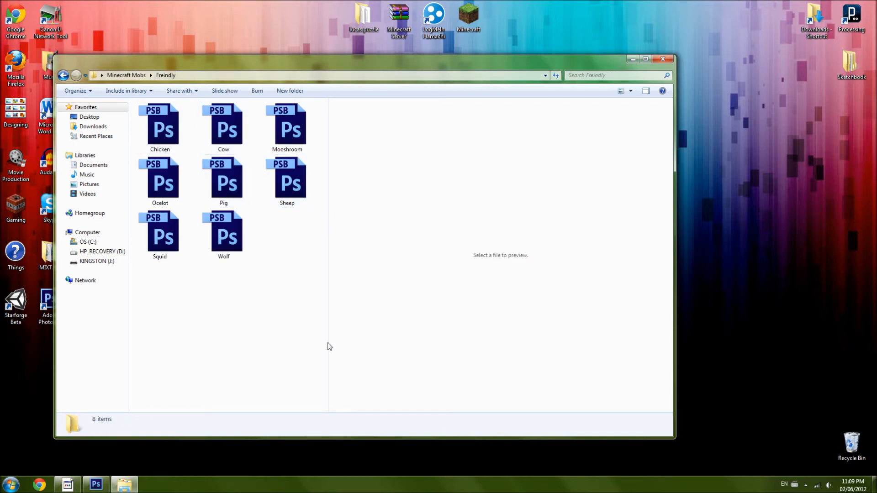
click(64, 75)
drag(163, 67, 322, 64)
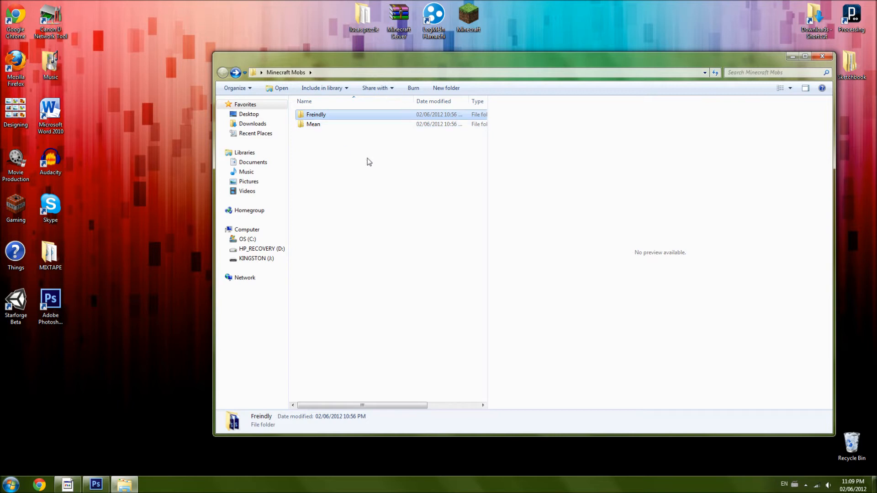
click(339, 182)
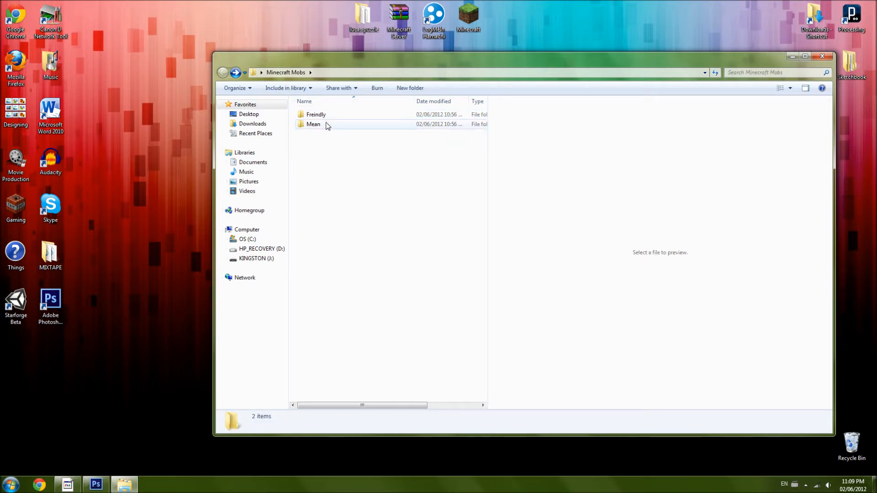
- View the mob files in the Mean subfolder and return to the Minecraft Mobs folder
mouse_move(327, 125)
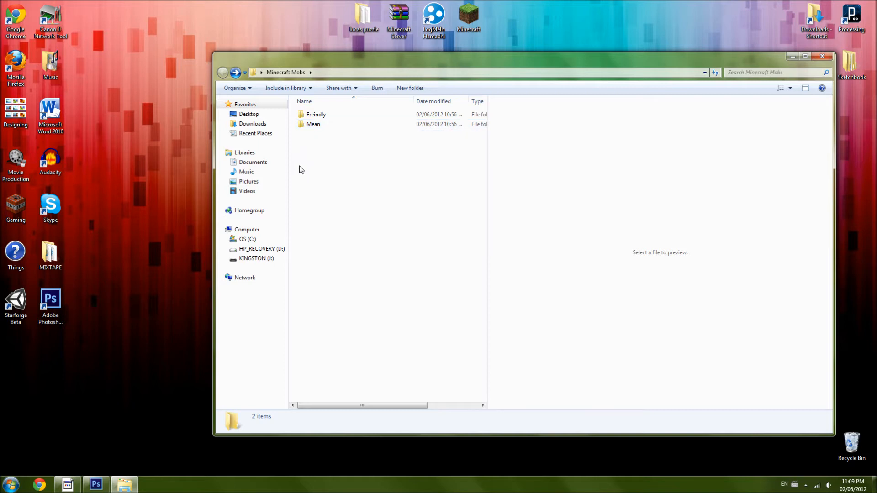
double_click(322, 126)
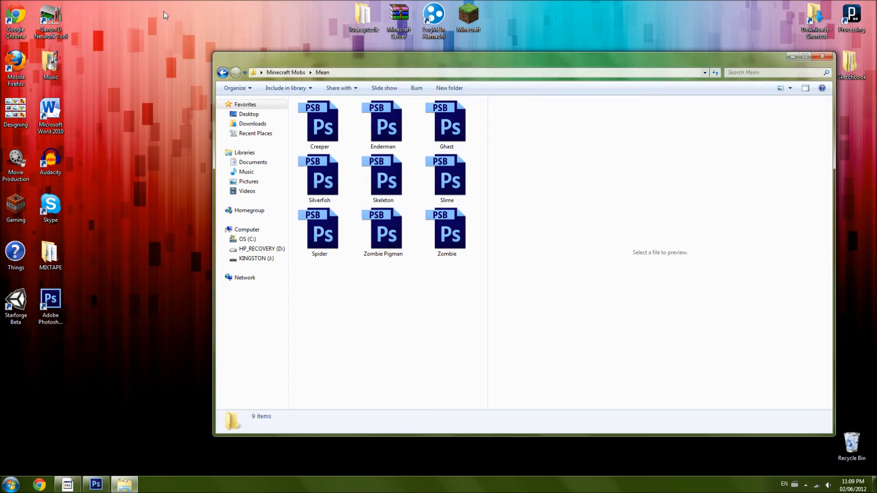
click(223, 72)
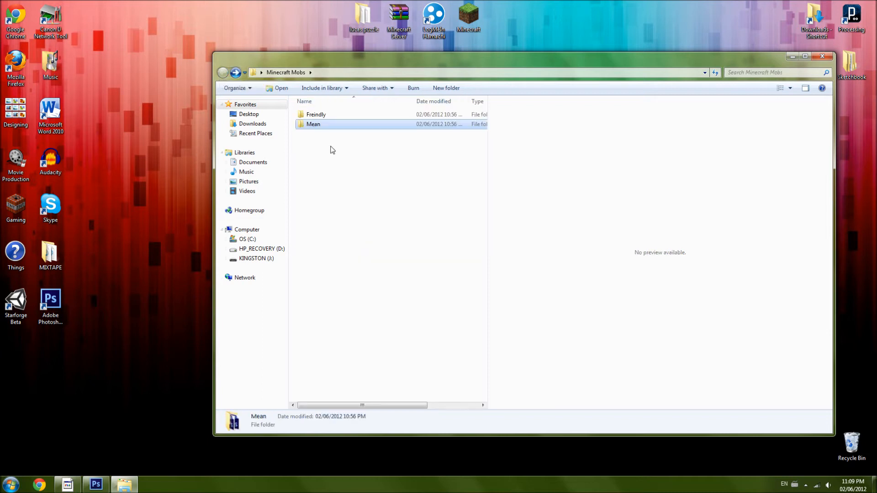
- Open the Chicken file from the Freindly subfolder in Photoshop, close the folder window and keep the chicken document in front
double_click(335, 115)
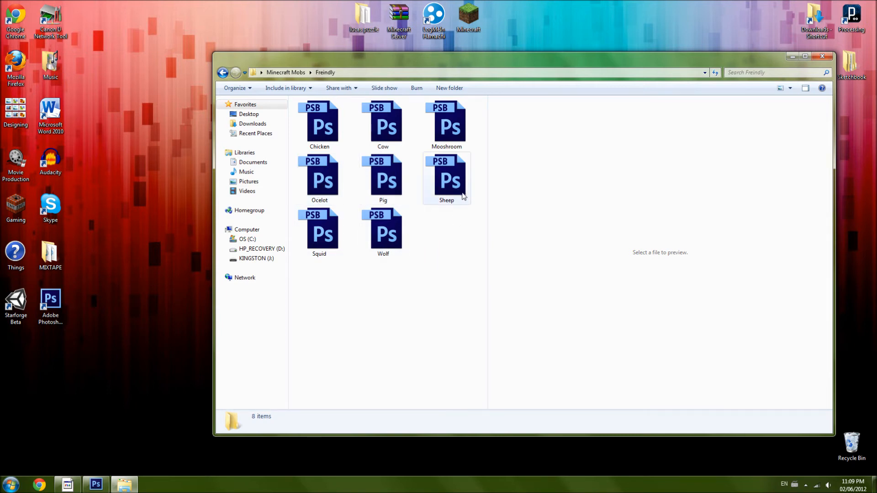
double_click(332, 131)
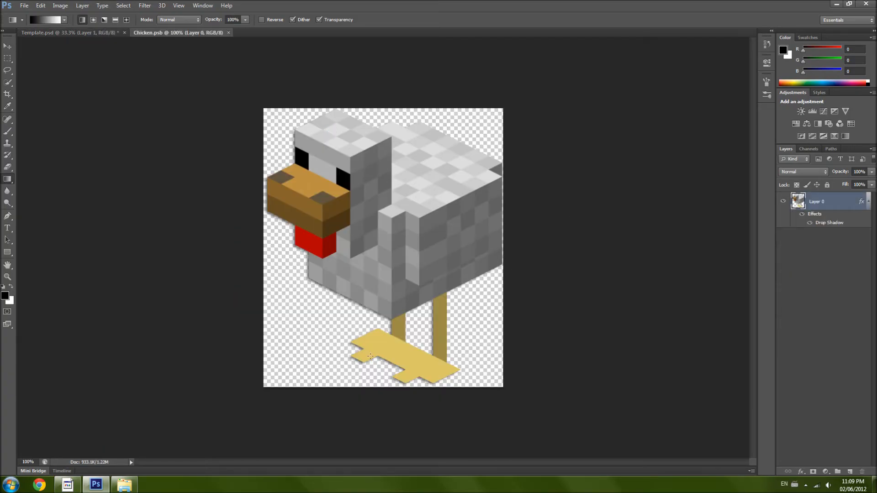
click(124, 484)
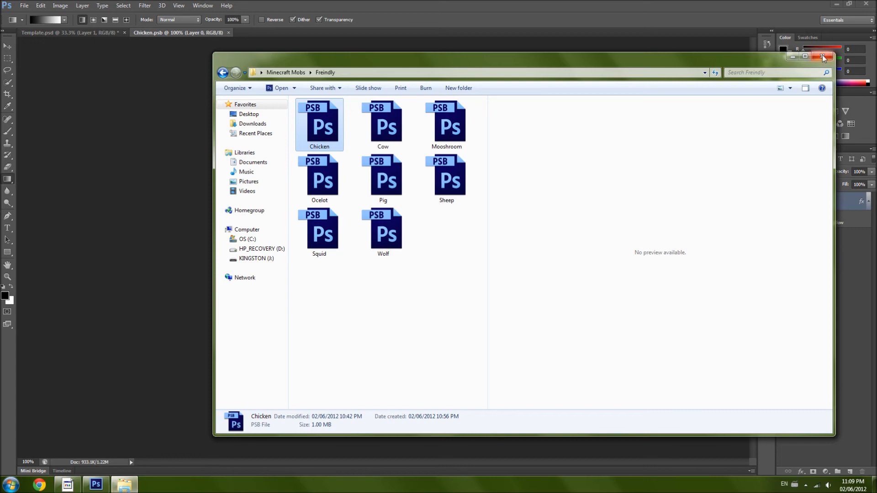
click(834, 52)
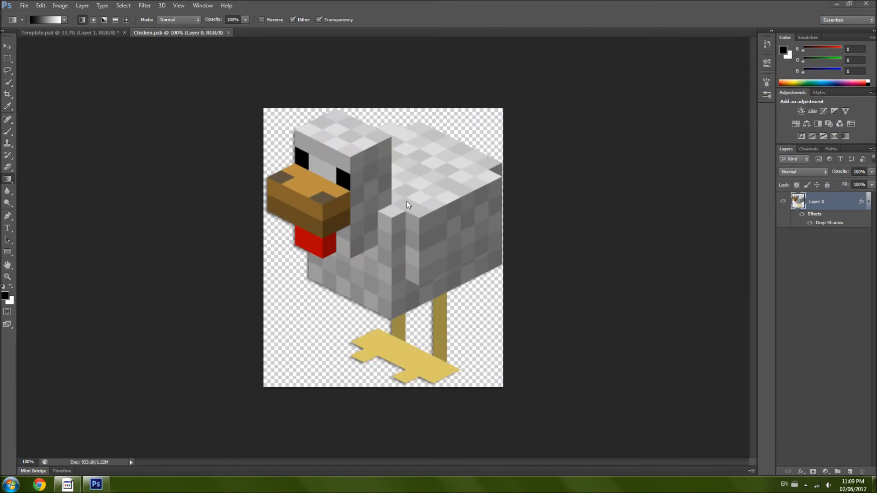
click(78, 32)
click(151, 32)
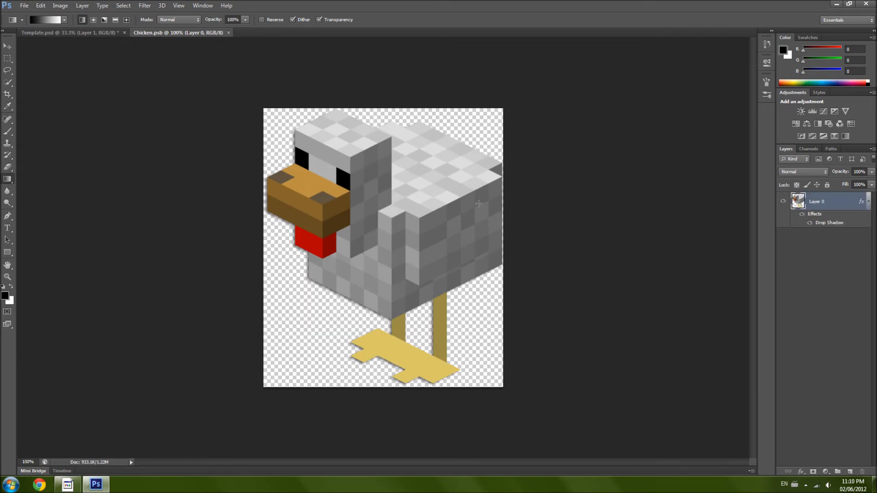
- Scale the chicken in Chicken.psb down to about 23% with Free Transform and place it near the centre of its canvas
click(72, 33)
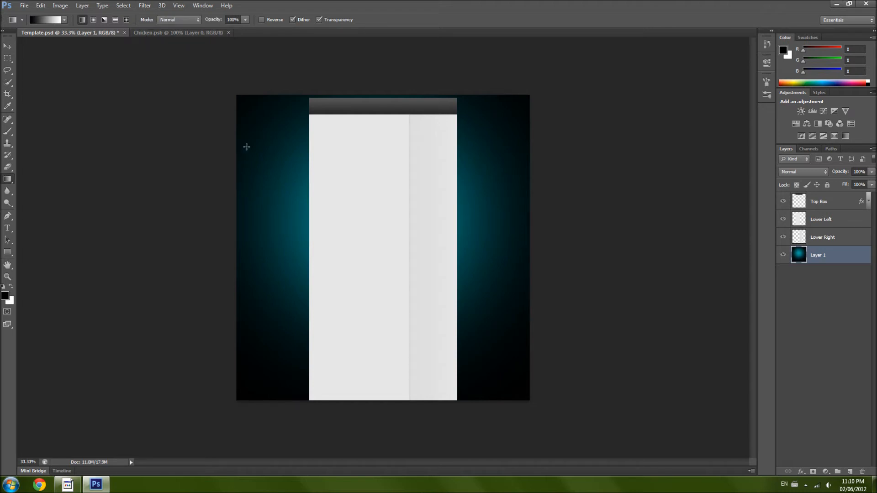
click(174, 32)
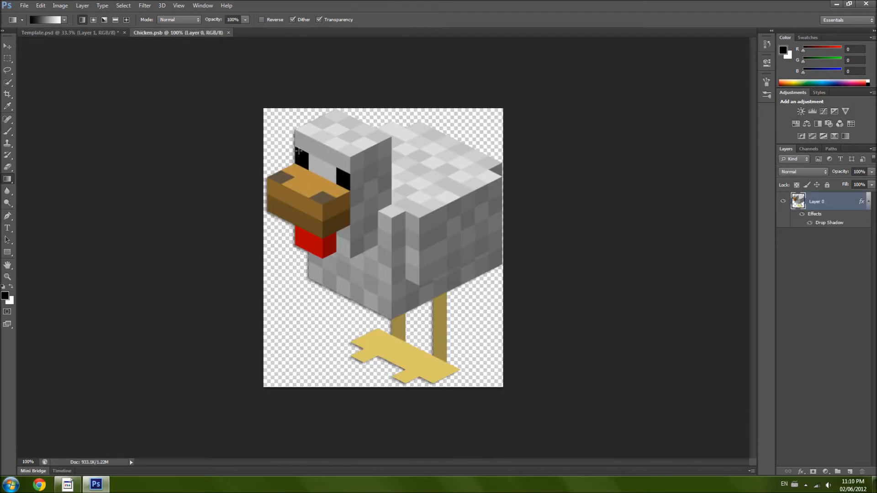
click(41, 6)
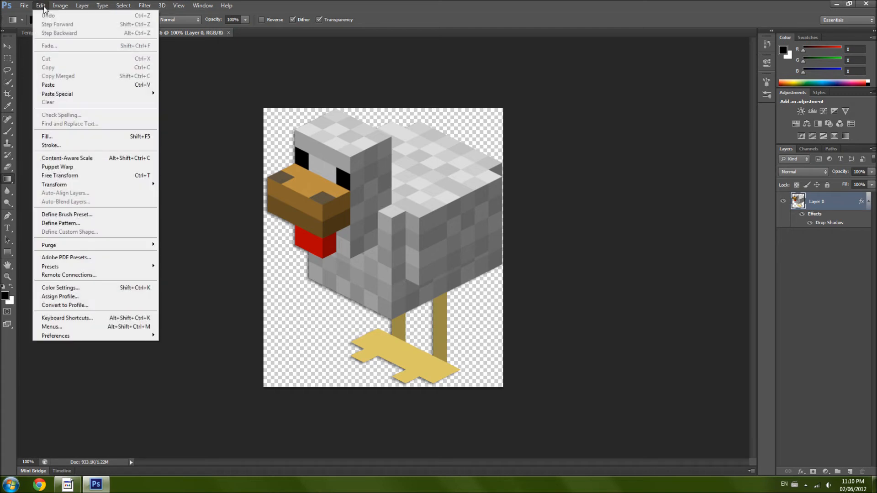
click(69, 176)
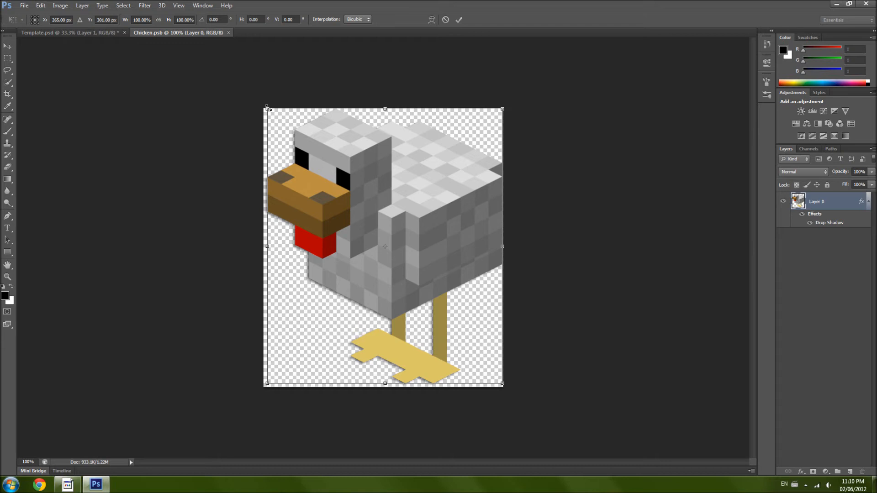
drag(268, 109, 282, 149)
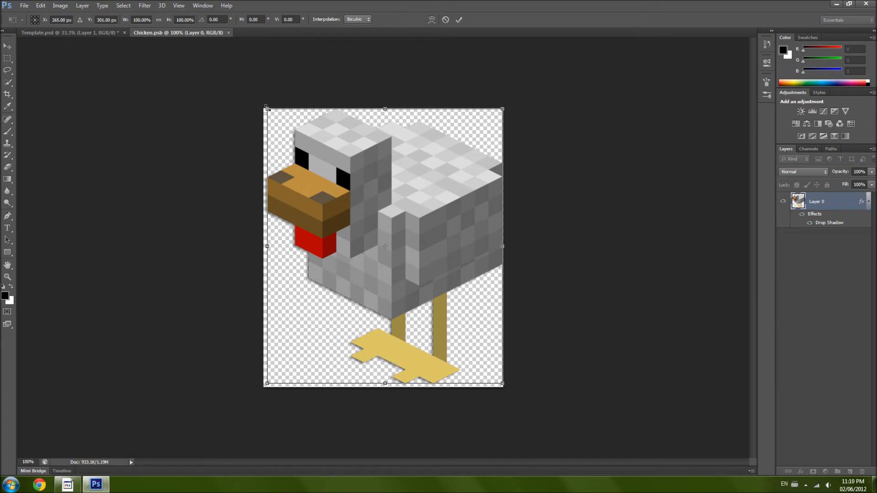
drag(267, 109, 421, 342)
drag(491, 353, 412, 254)
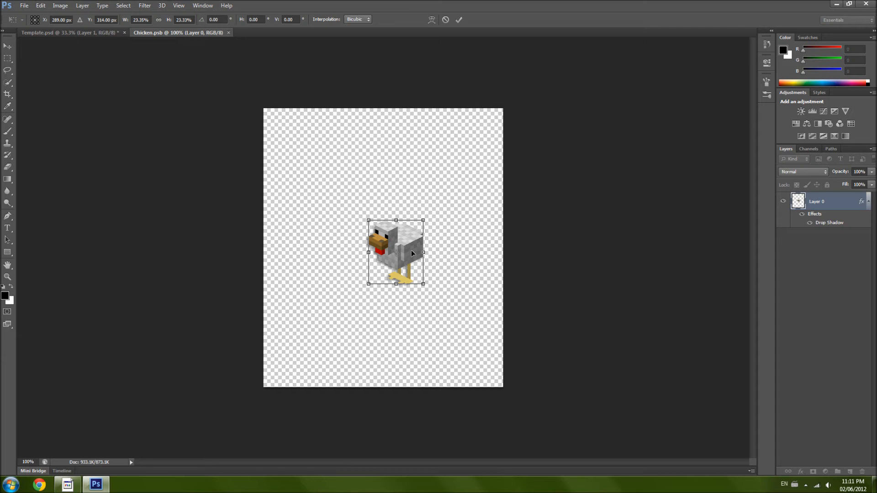
key(Return)
- Try pasting the clipboard image into Template.psd and undo the paste
key(g)
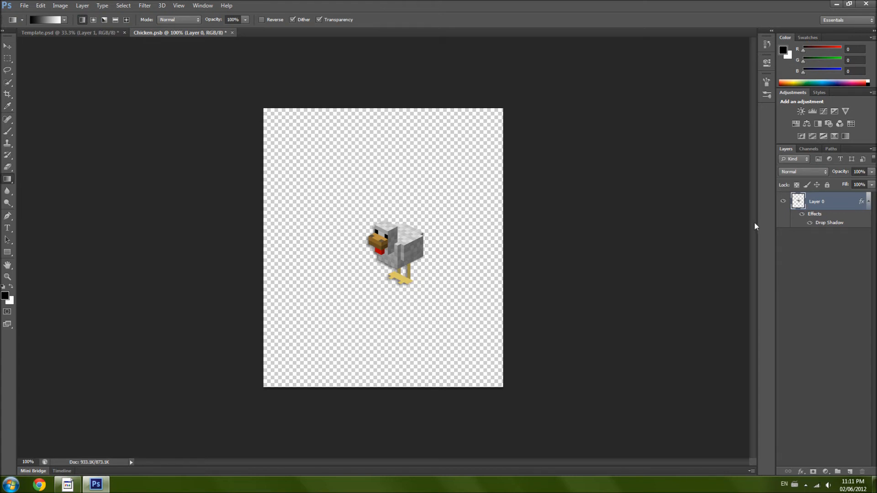
click(99, 32)
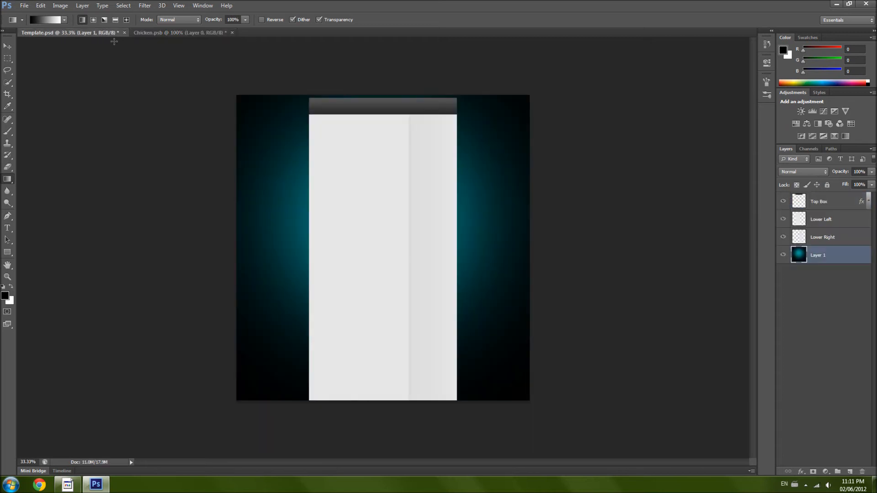
key(ctrl+v)
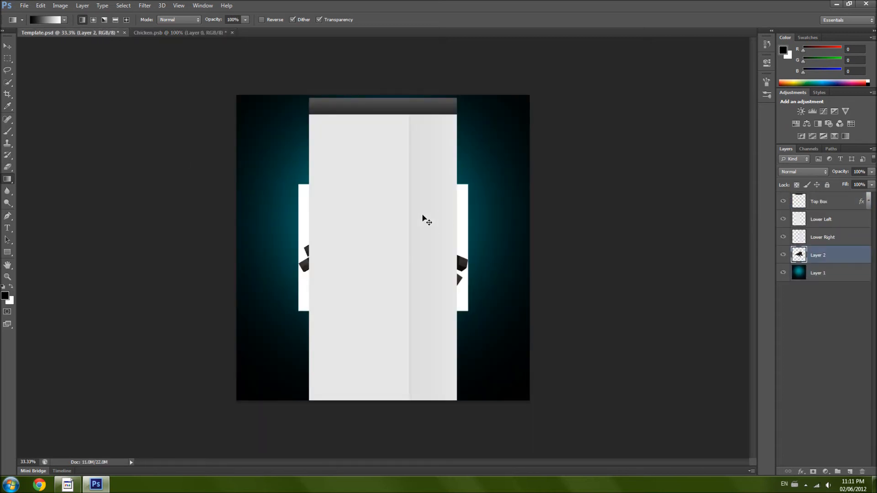
key(ctrl+z)
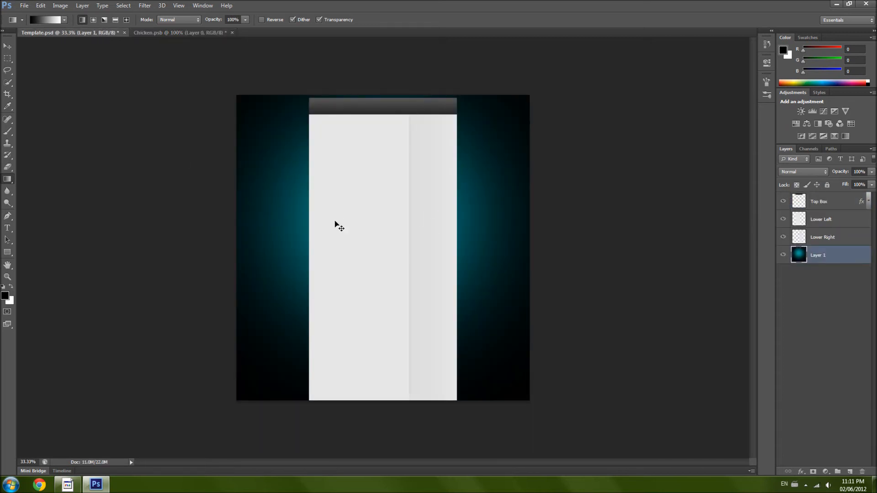
- Copy the chicken with a rectangular marquee selection, paste it into Template.psd and move it onto the blue background left of the content boxes
click(162, 32)
key(v)
click(8, 59)
drag(343, 203, 448, 328)
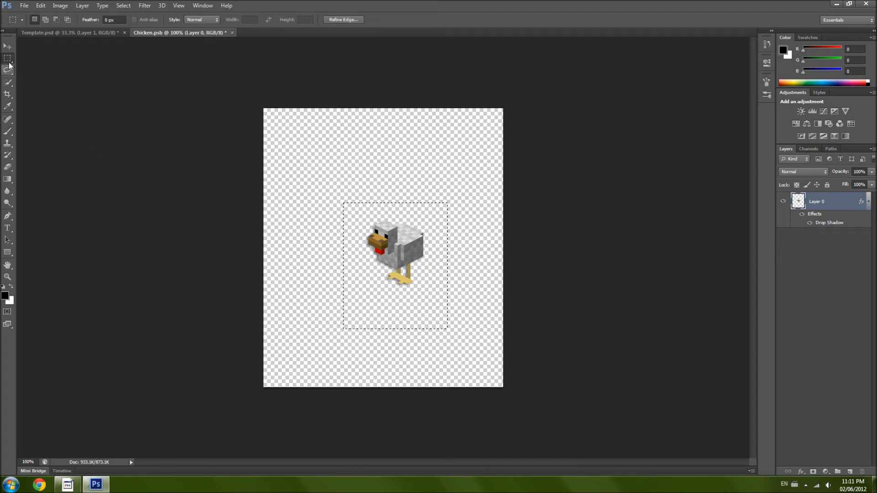
click(93, 33)
key(ctrl+v)
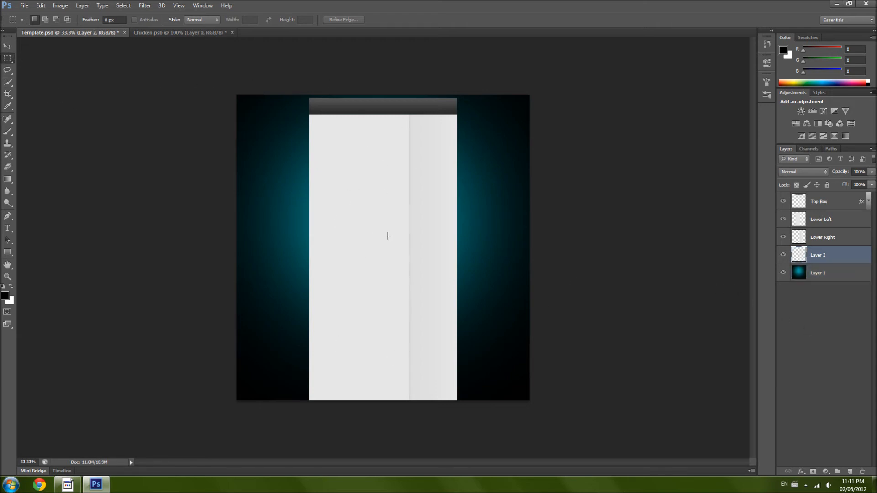
click(7, 46)
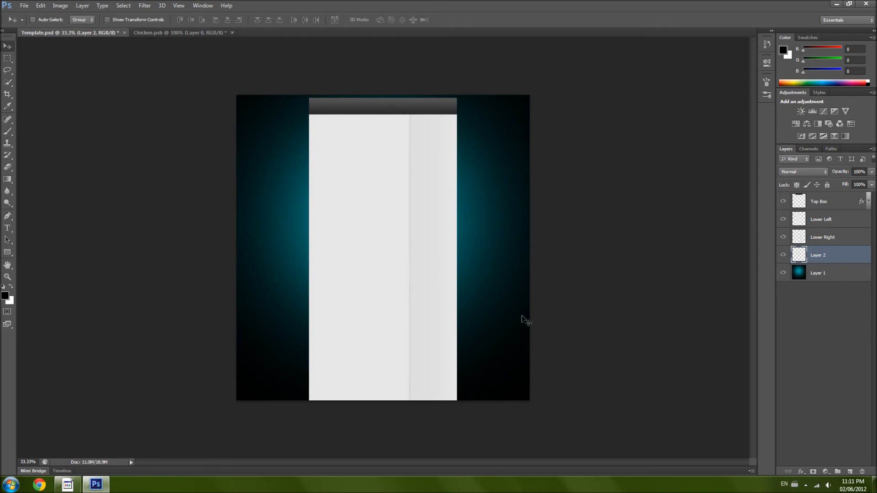
drag(522, 319, 412, 277)
- Enlarge the pasted chicken to about 142% with Free Transform and place it on the upper background right of the content boxes
click(41, 6)
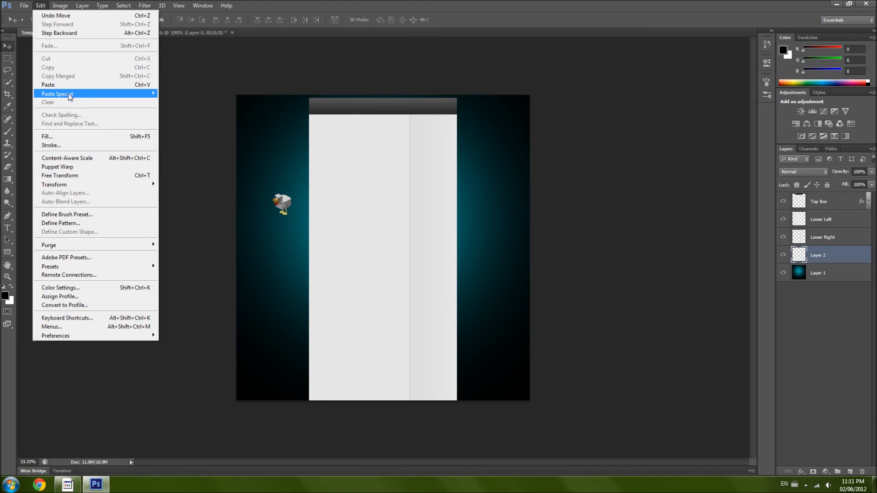
click(71, 176)
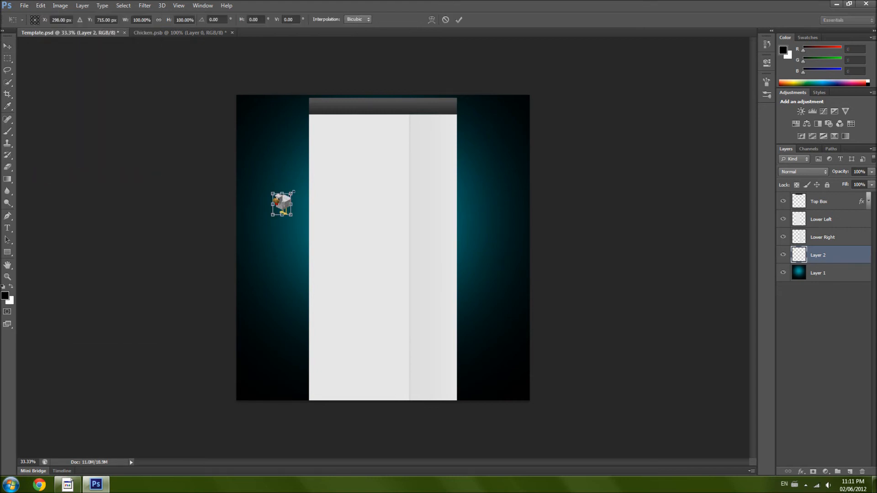
drag(294, 185, 327, 133)
drag(320, 184, 500, 140)
drag(542, 103, 502, 137)
key(ctrl+plus)
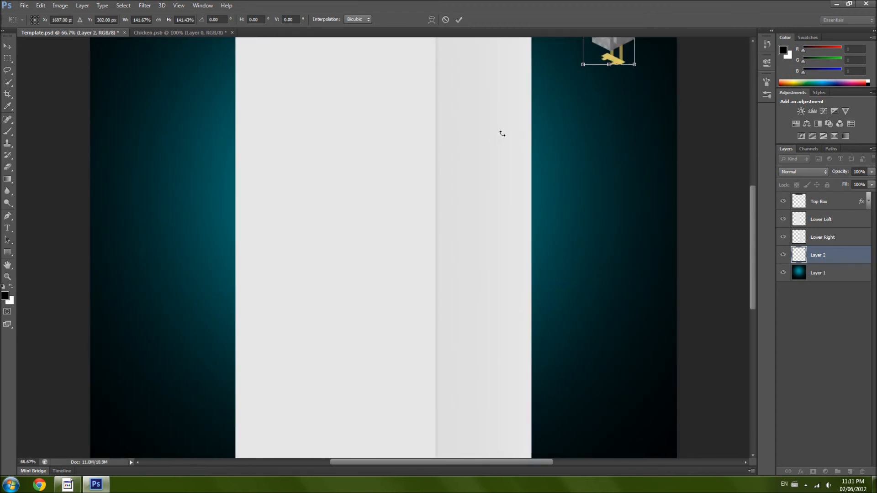
scroll(502, 134, up, 5)
drag(617, 137, 595, 134)
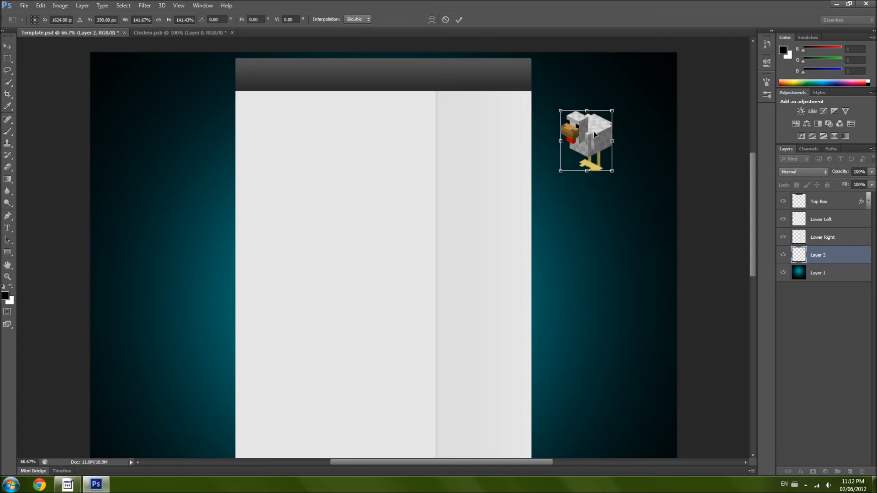
key(ctrl+plus)
drag(704, 73, 697, 116)
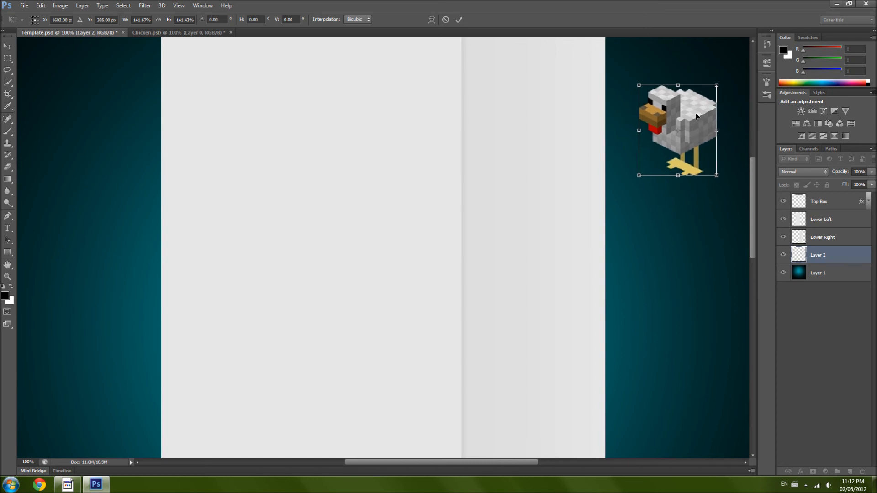
key(Return)
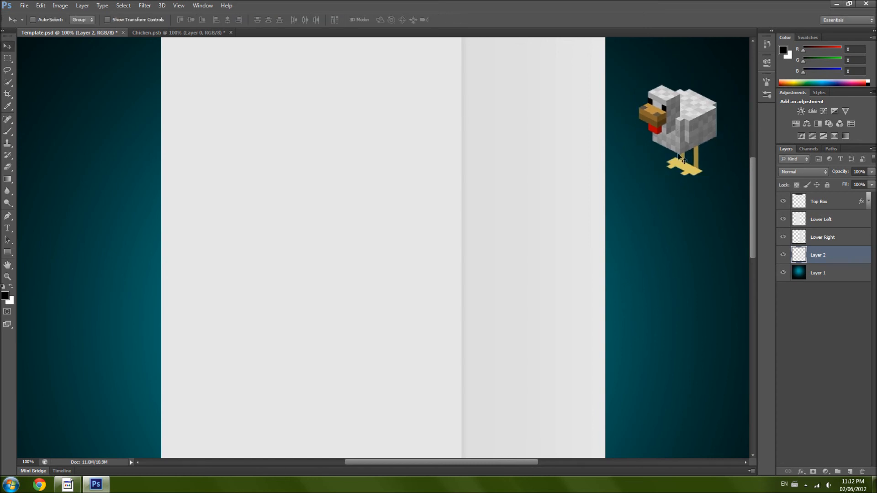
- Close Chicken.psb without saving its changes
key(ctrl+minus)
key(ctrl+minus)
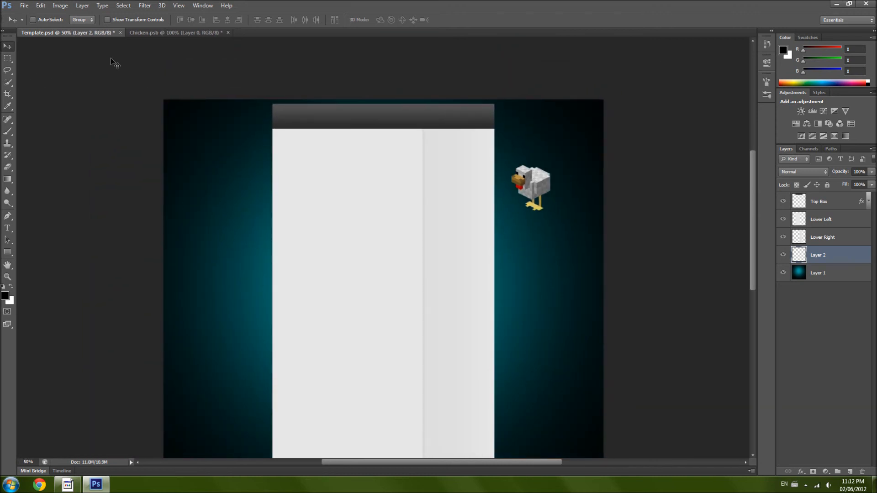
click(229, 33)
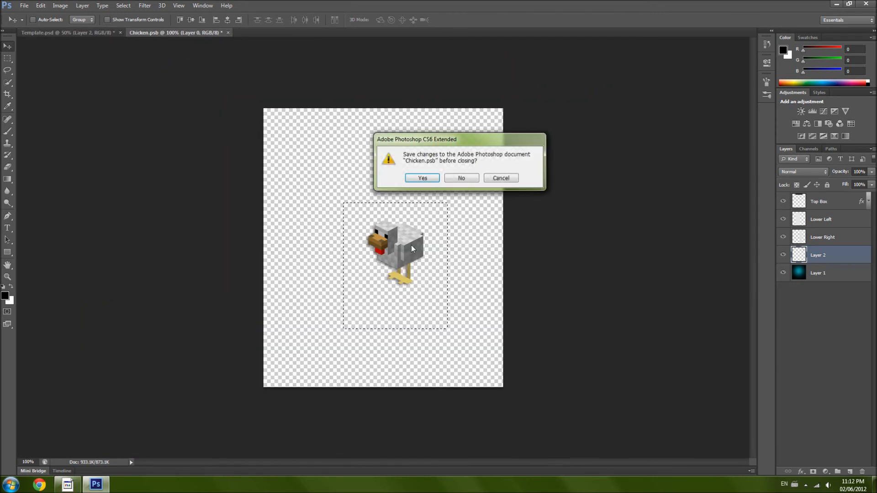
click(461, 179)
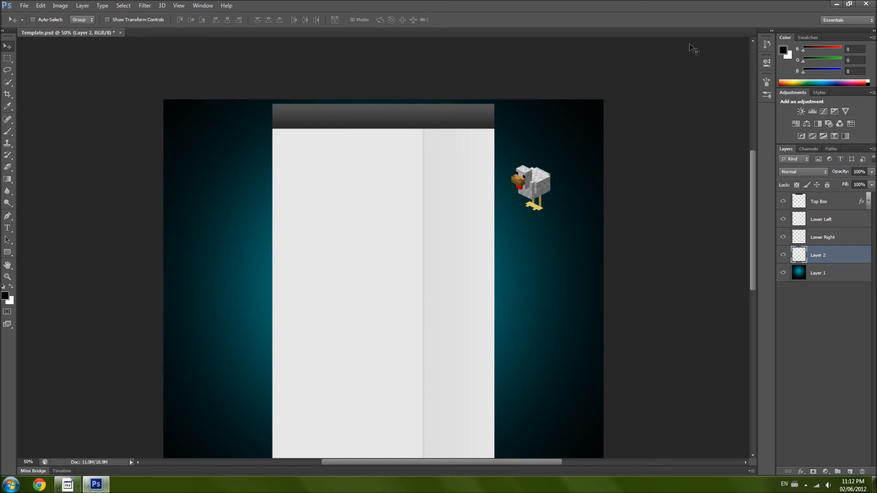
- Switch to the desktop and open the Creeper file from the Mean subfolder of Minecraft Mobs in Photoshop
click(837, 4)
double_click(370, 227)
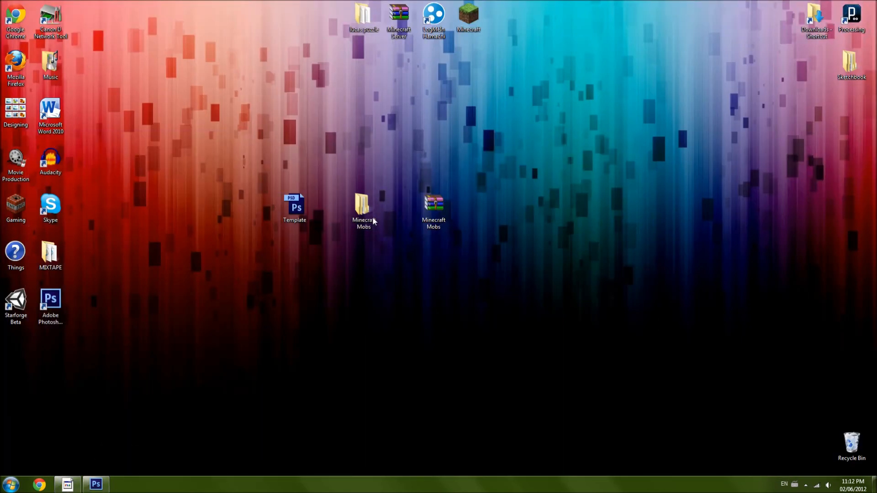
double_click(328, 127)
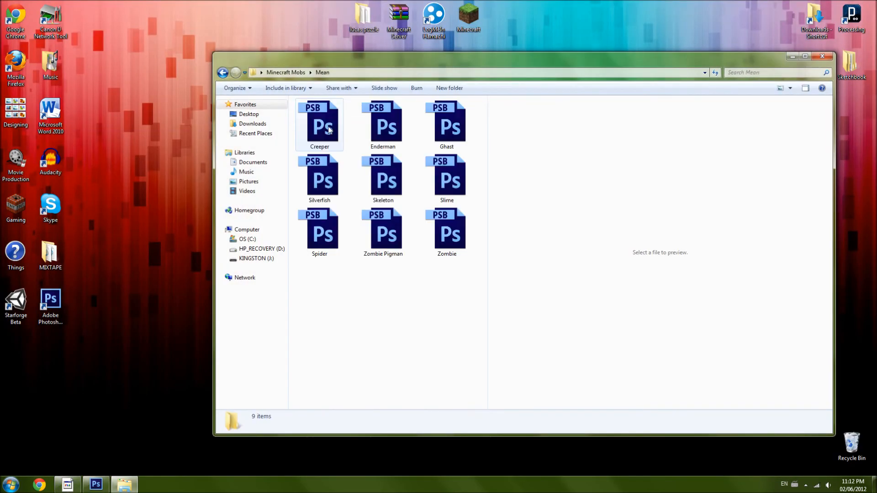
double_click(322, 128)
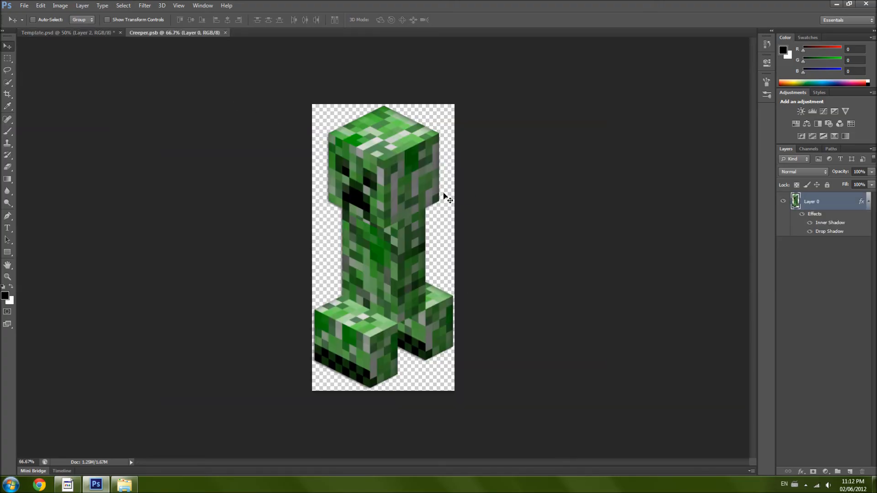
- Compare the creeper with the template, then flip the Creeper.psb canvas horizontally
click(78, 33)
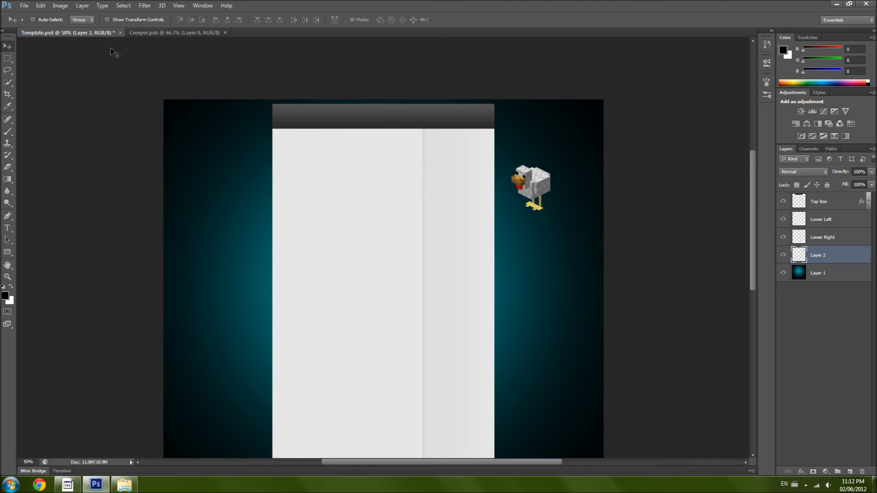
click(164, 32)
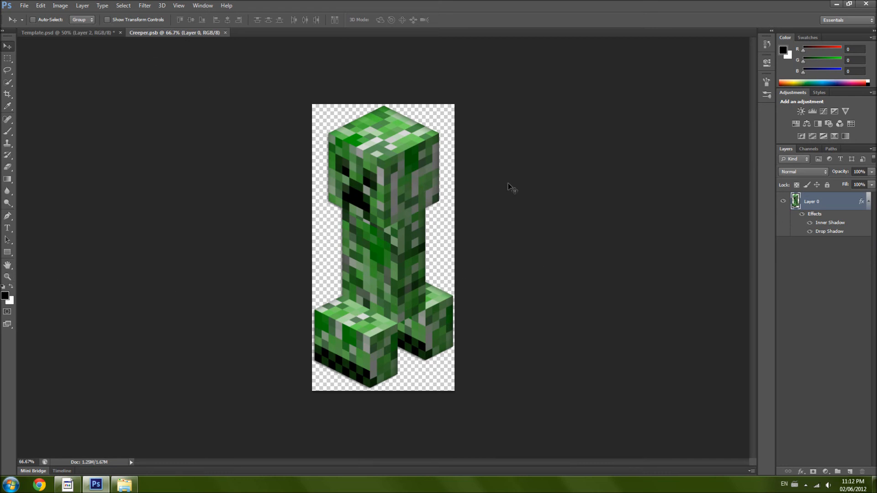
click(102, 32)
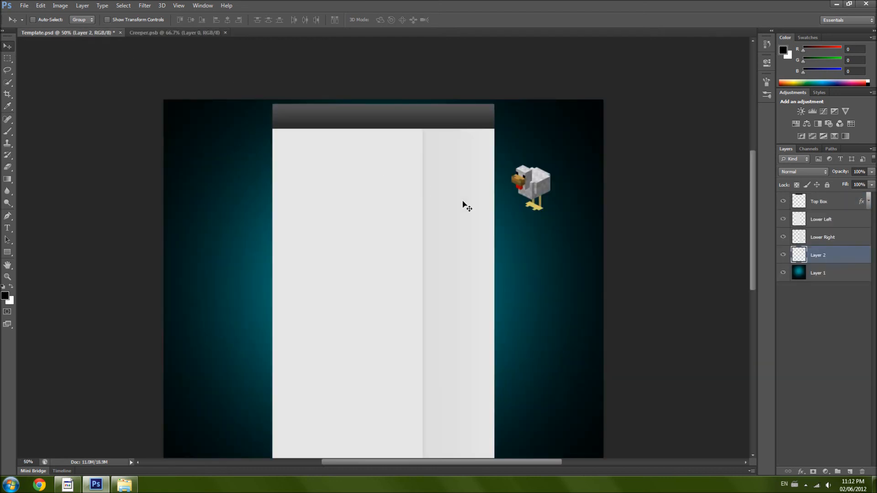
click(152, 33)
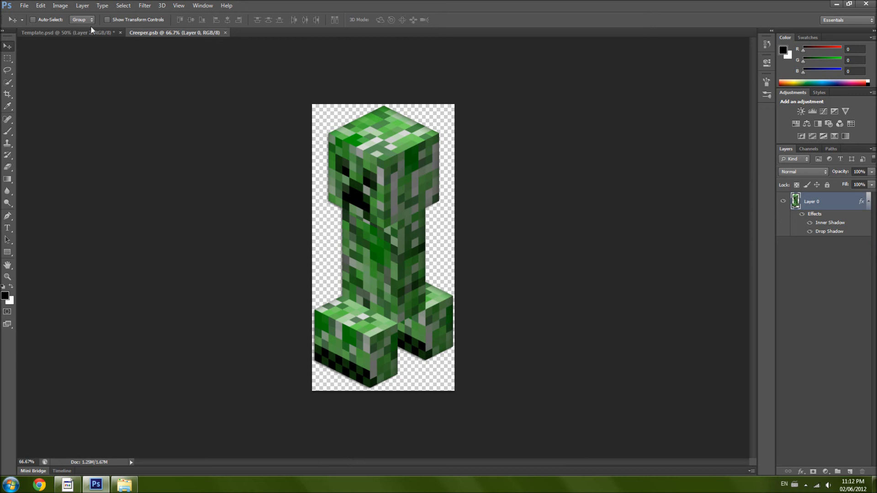
click(58, 7)
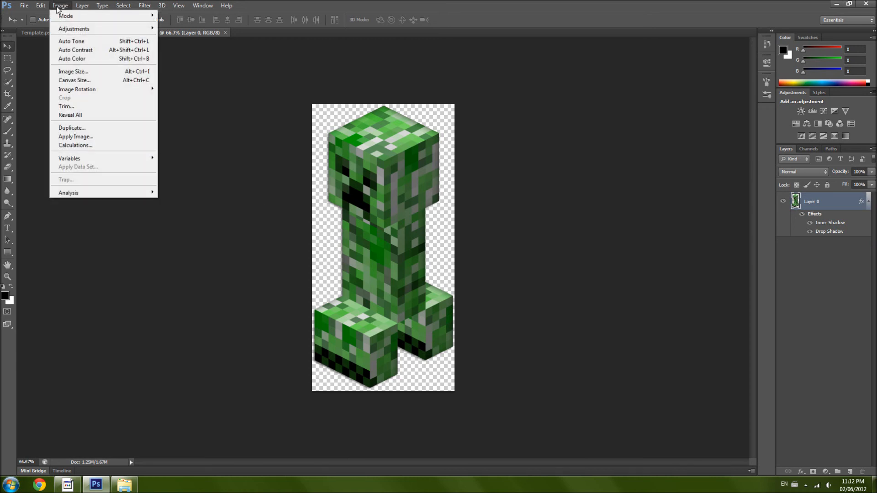
mouse_move(75, 91)
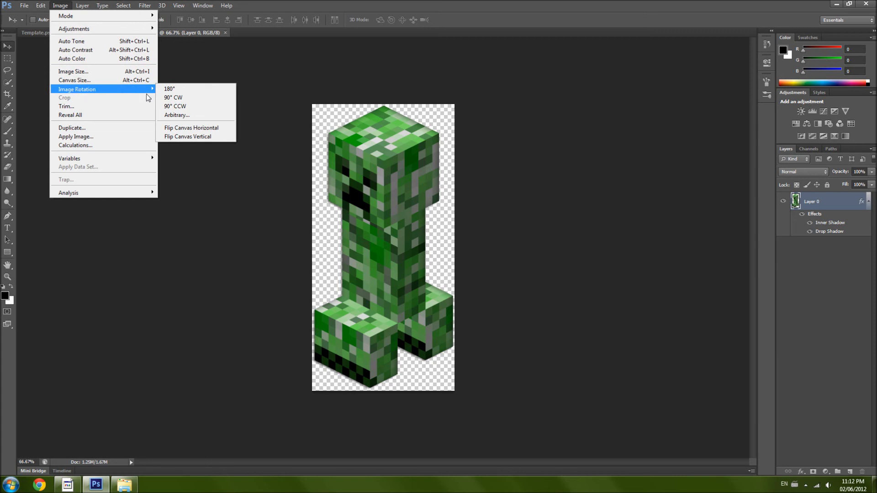
click(185, 130)
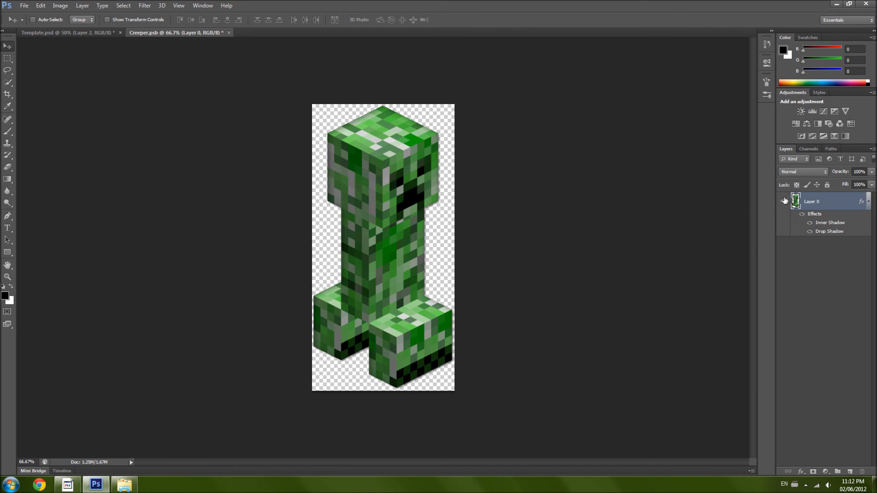
- Select the whole creeper image with the Rectangular Marquee, copy it into Template.psd and move it onto the background left of the content boxes
click(8, 58)
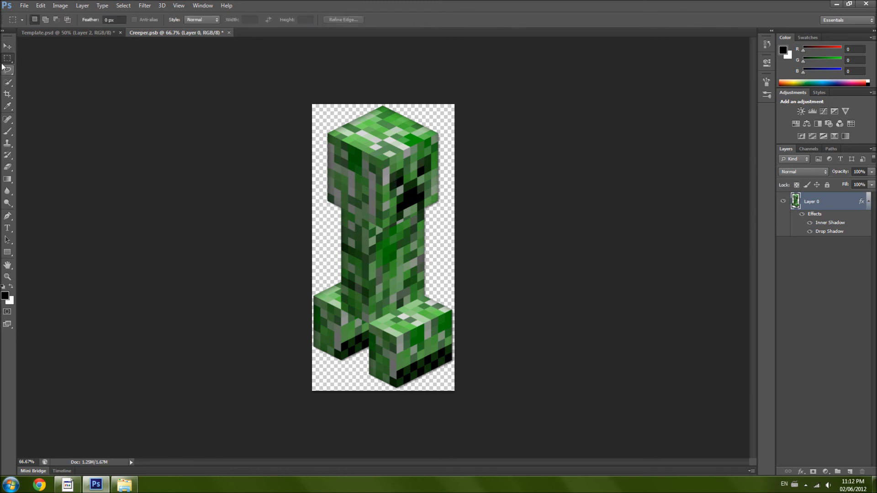
drag(285, 90, 505, 430)
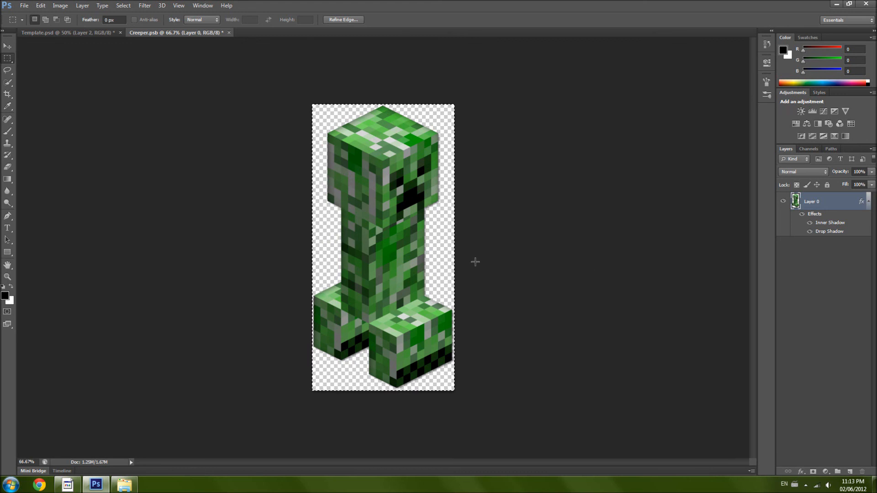
right_click(413, 253)
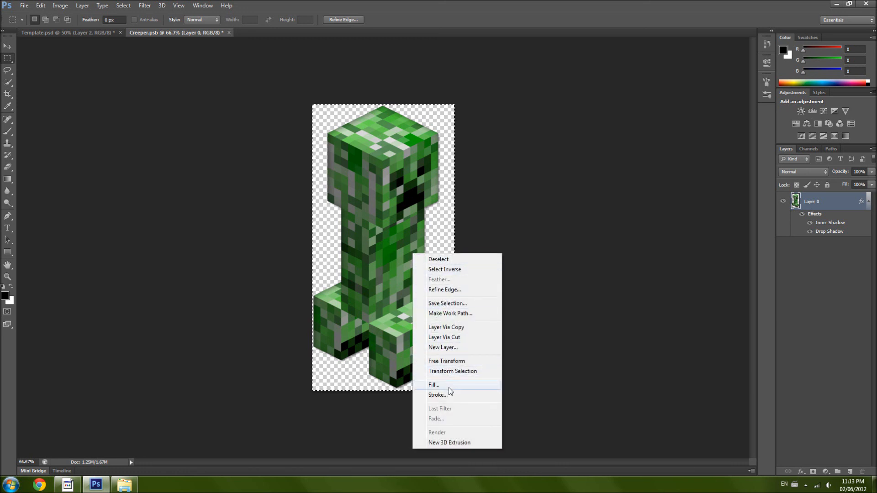
click(519, 219)
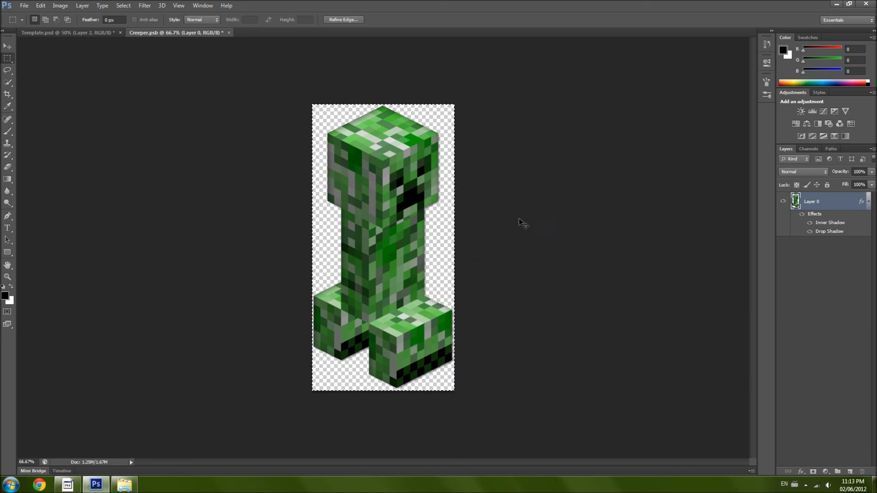
click(79, 34)
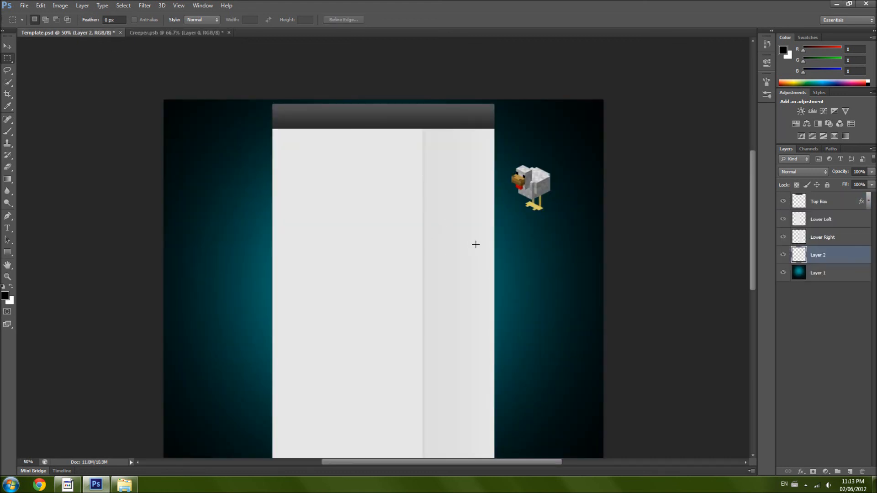
key(ctrl+v)
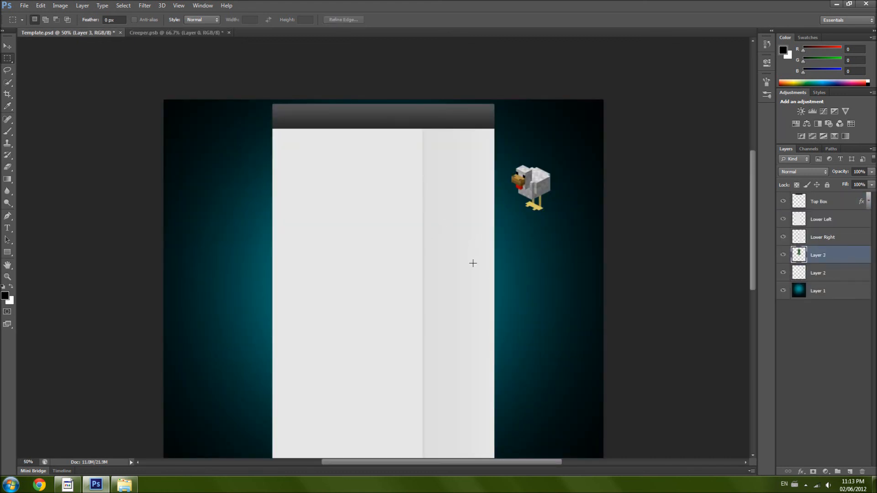
click(8, 46)
drag(416, 325, 256, 294)
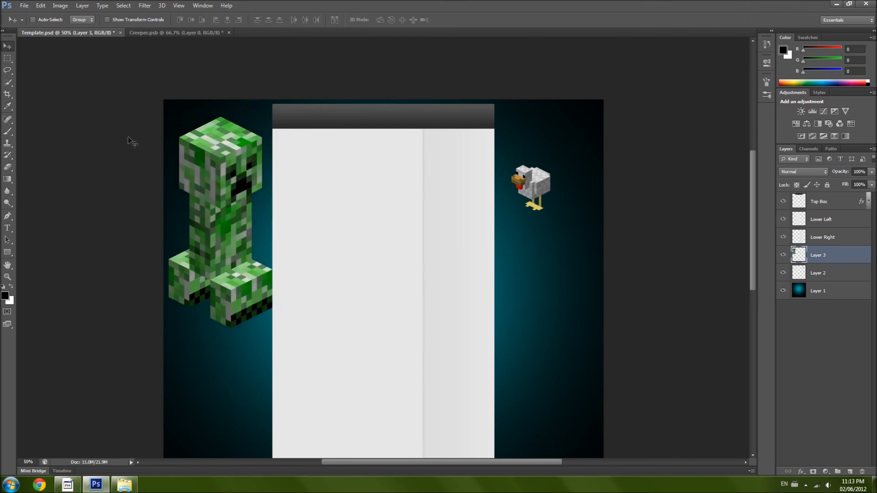
- Scale the pasted creeper down to about 47% with Free Transform and place it on the upper background left of the content boxes
click(41, 6)
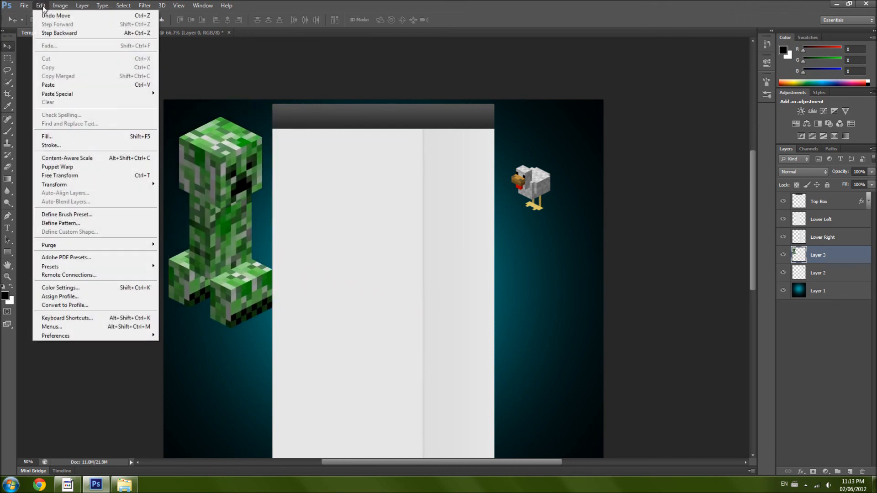
click(82, 178)
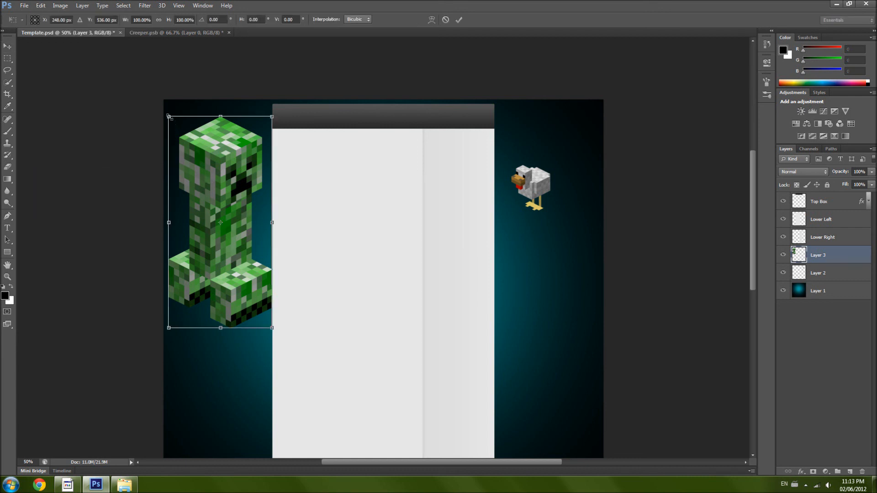
drag(168, 116, 225, 240)
drag(249, 283, 591, 190)
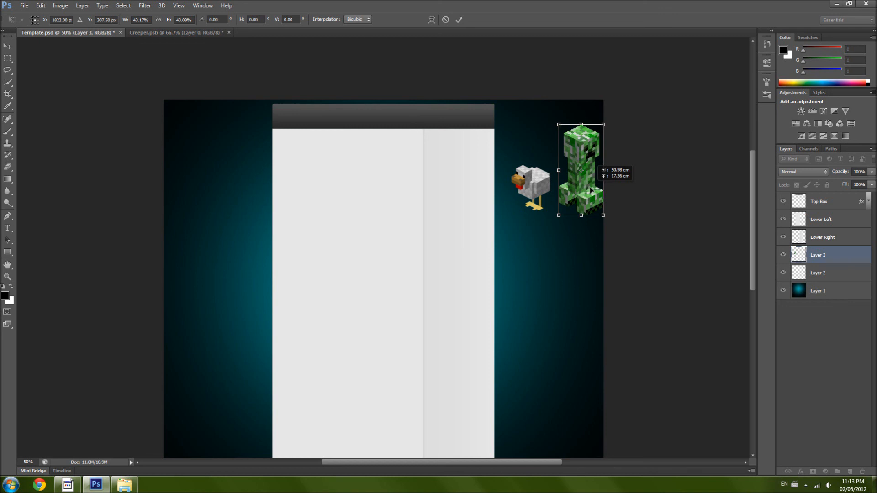
drag(604, 124, 607, 116)
drag(589, 186, 229, 189)
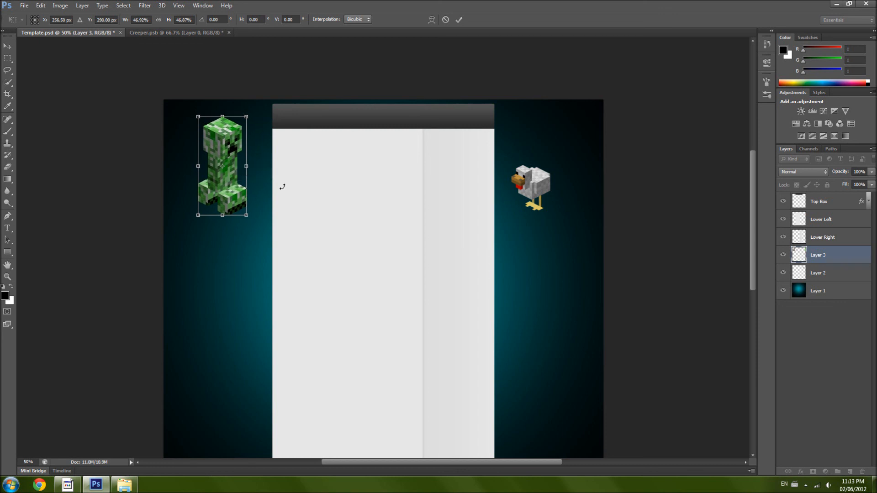
double_click(242, 178)
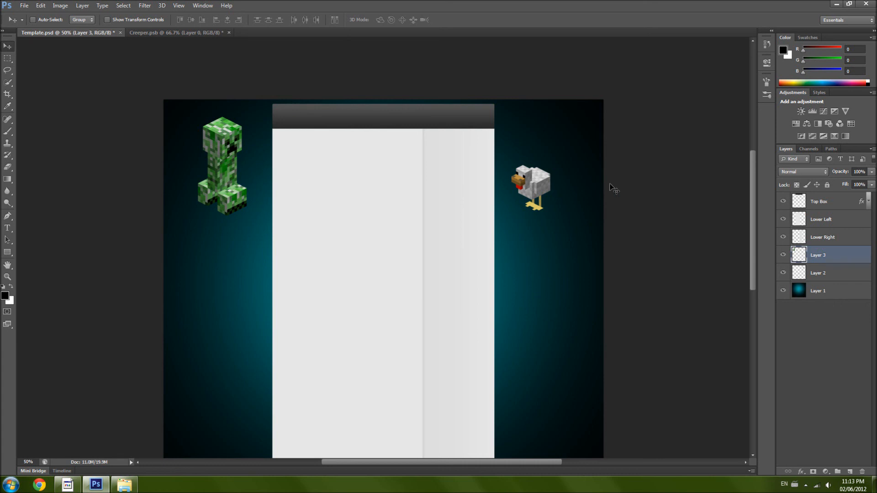
- Look over the template, then switch to the file browser and go back to the Minecraft Mobs folder
scroll(487, 206, down, 5)
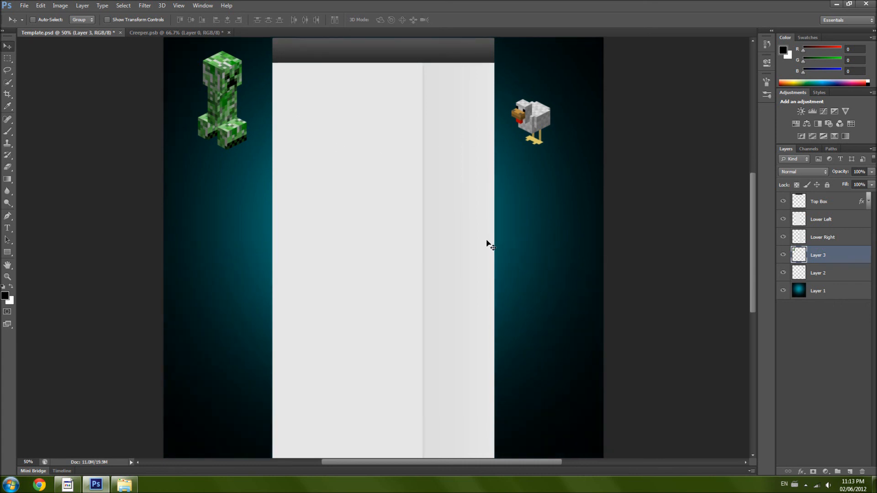
scroll(487, 245, up, 5)
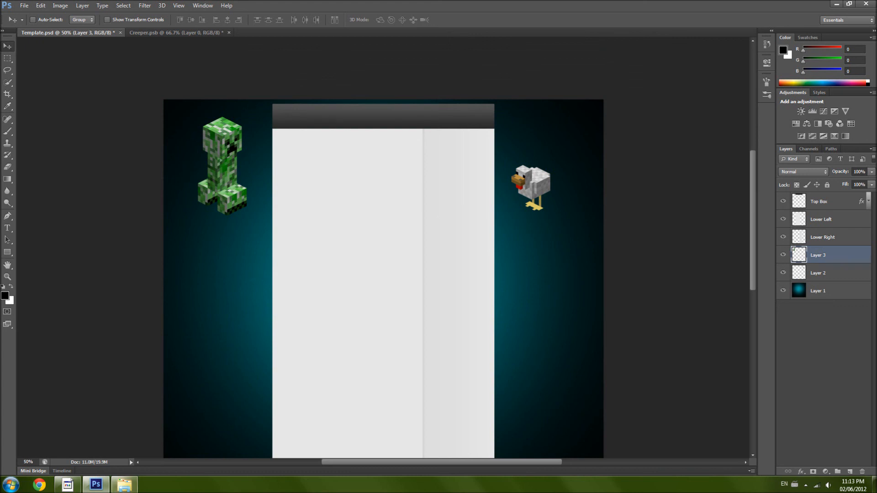
click(127, 486)
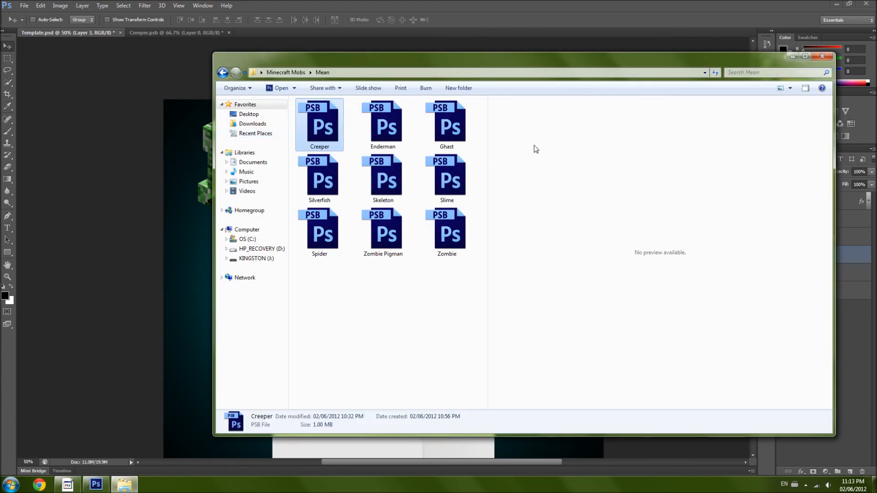
click(223, 72)
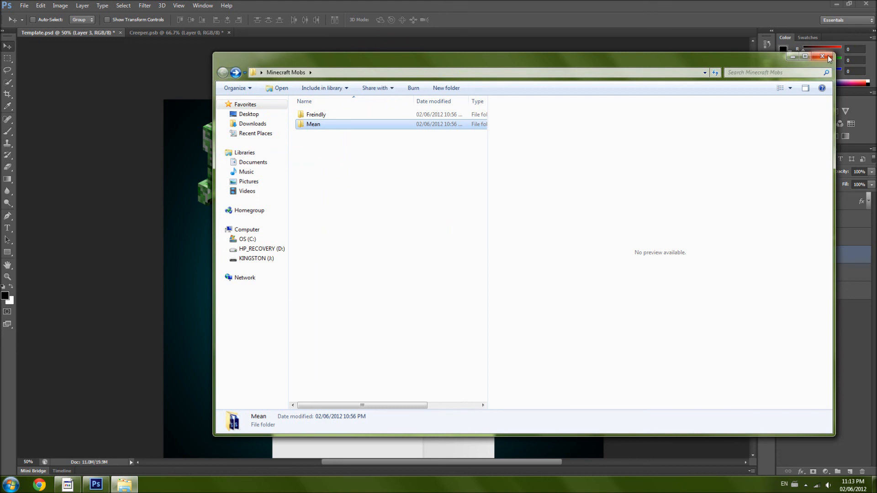